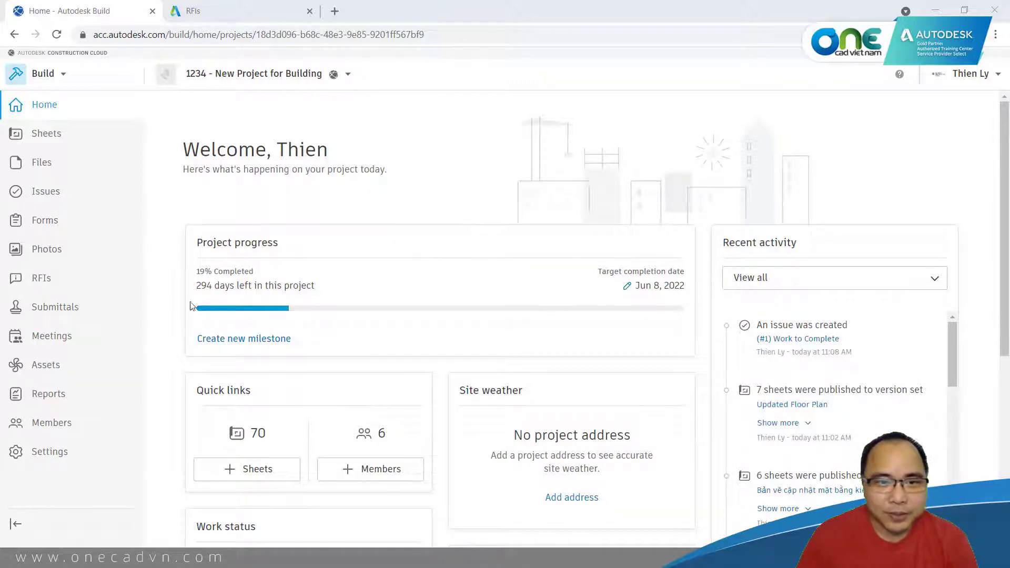
Review the project's RFI settings: workflow options, member permissions, custom fields and advanced settings, and return to the RFI list
click(41, 280)
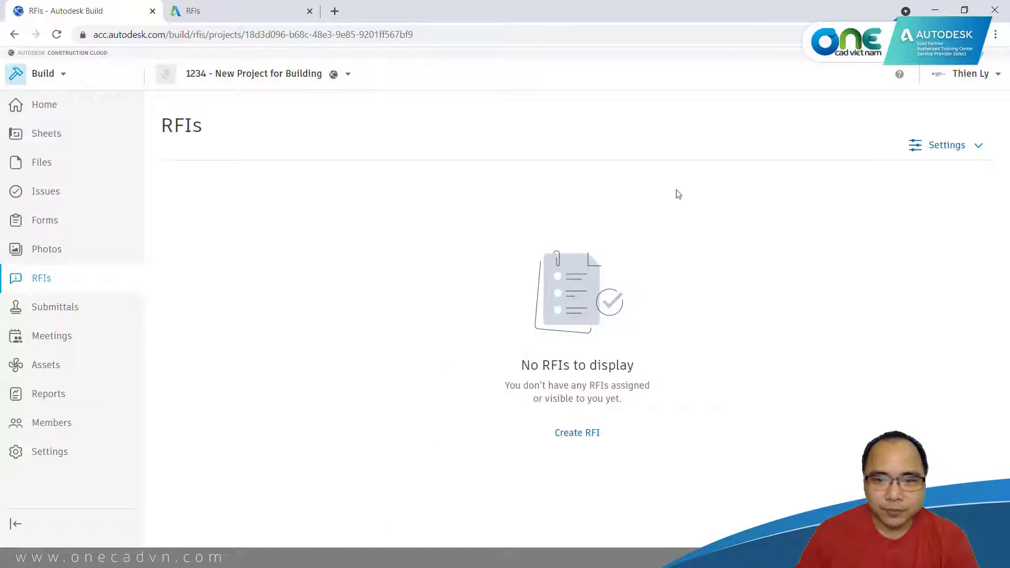
click(965, 147)
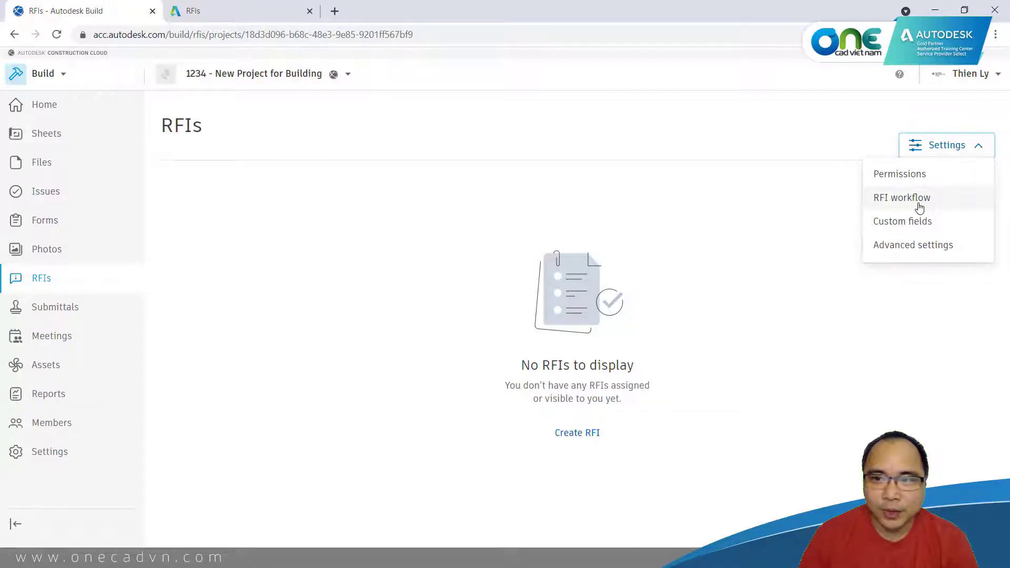
click(919, 208)
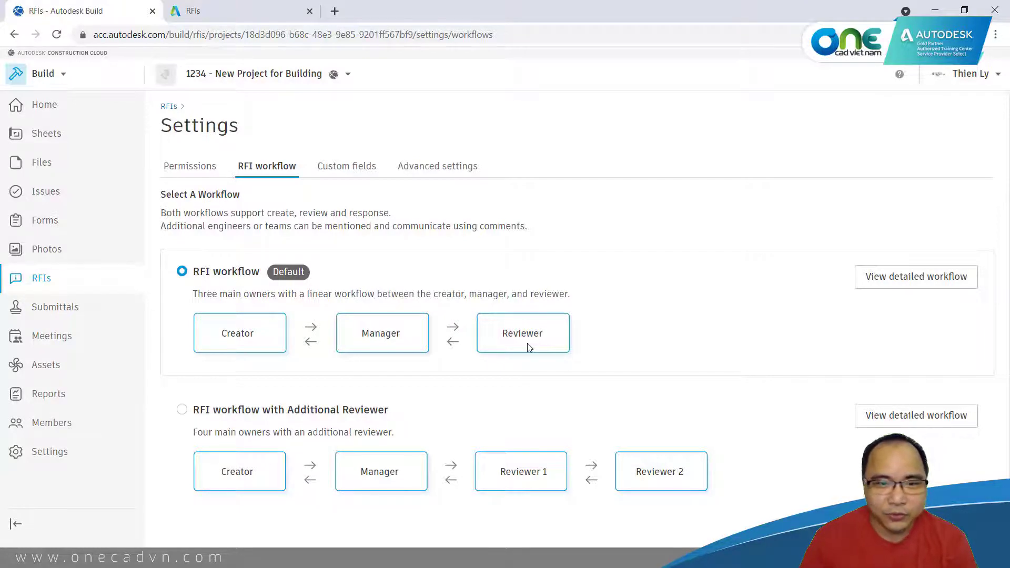
click(209, 171)
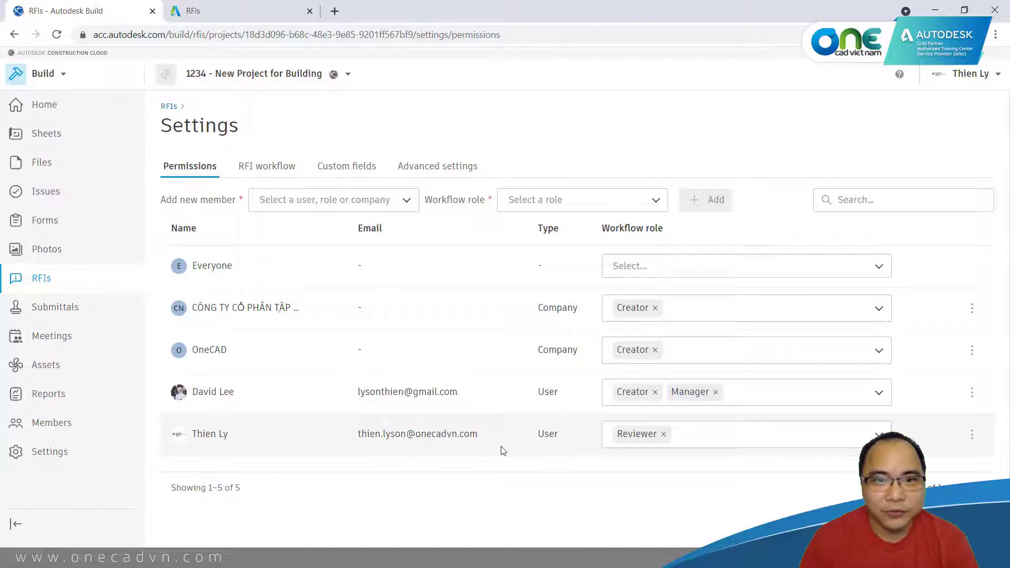
click(352, 172)
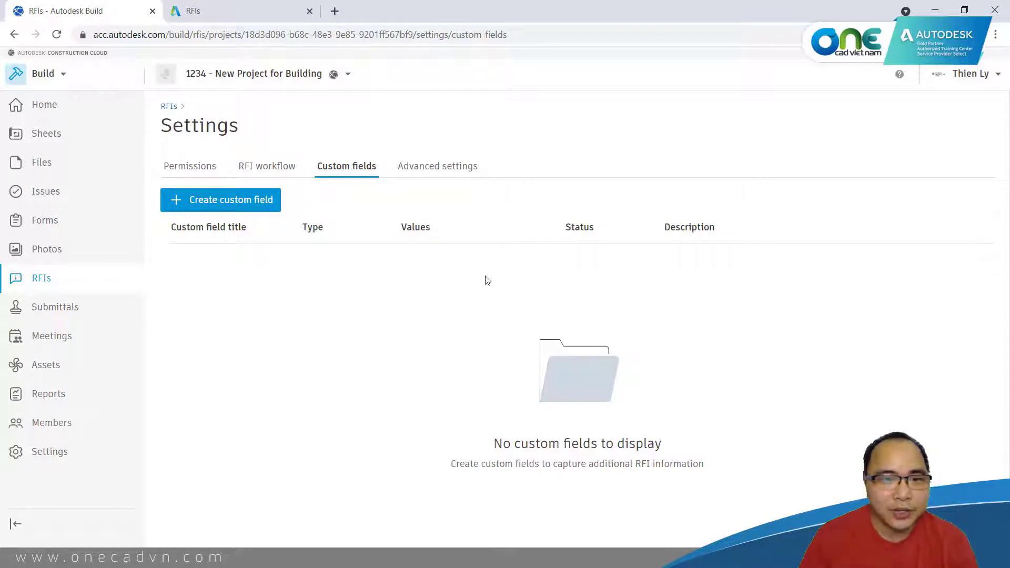
click(461, 168)
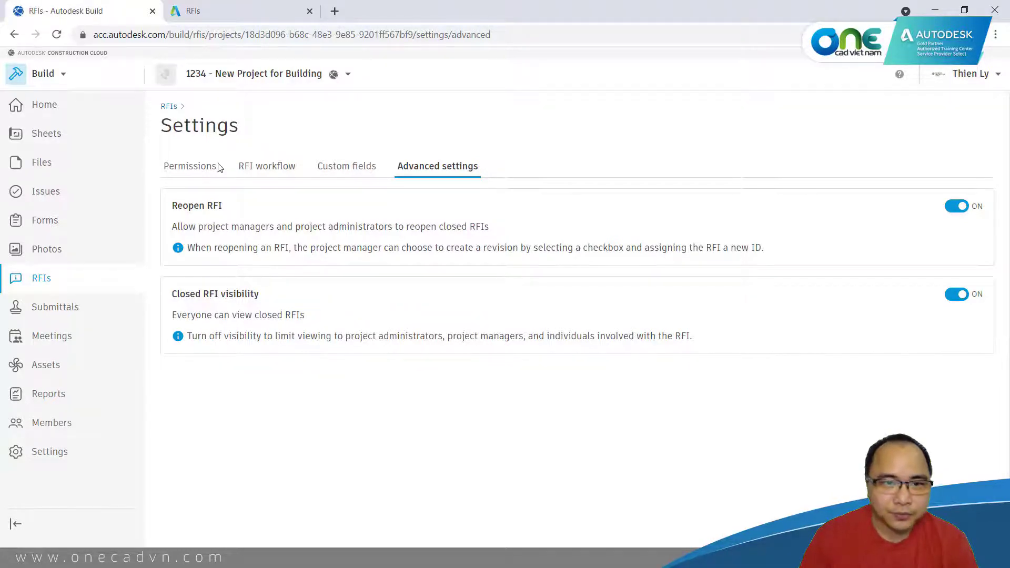
click(172, 106)
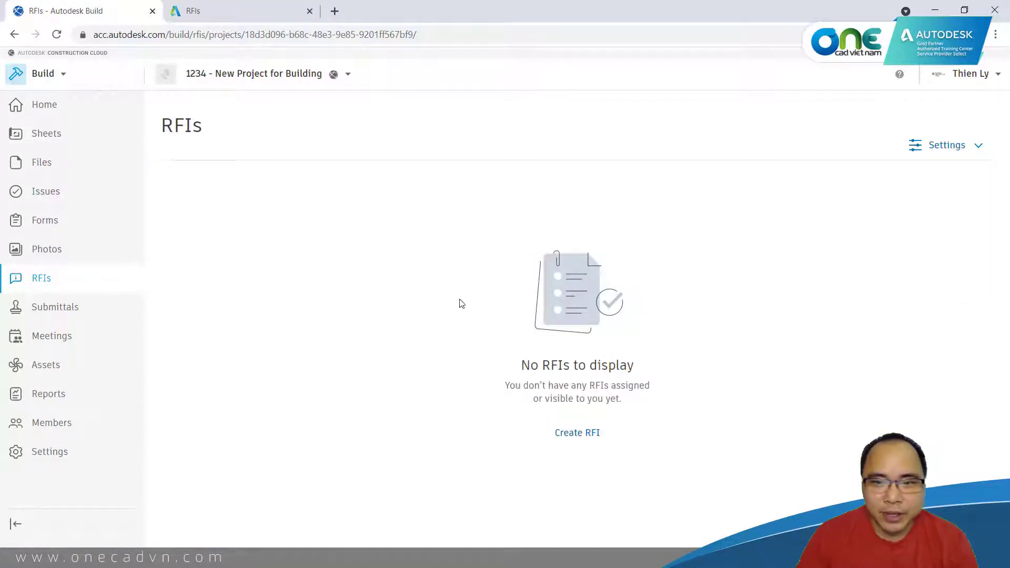
Start a new RFI, keep its status as Open For reviewer, and set the RFI number to XD-01
click(589, 434)
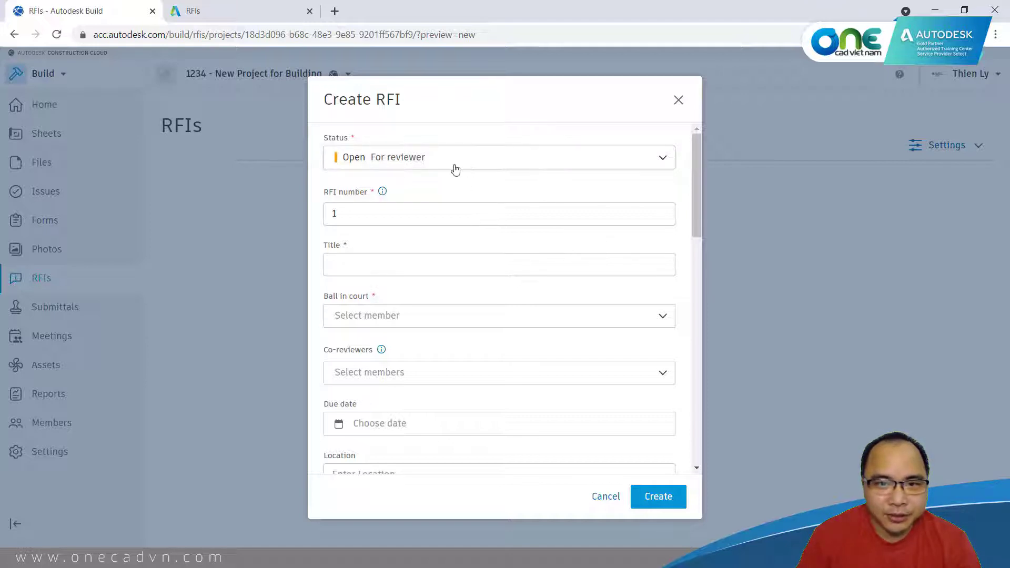
click(493, 163)
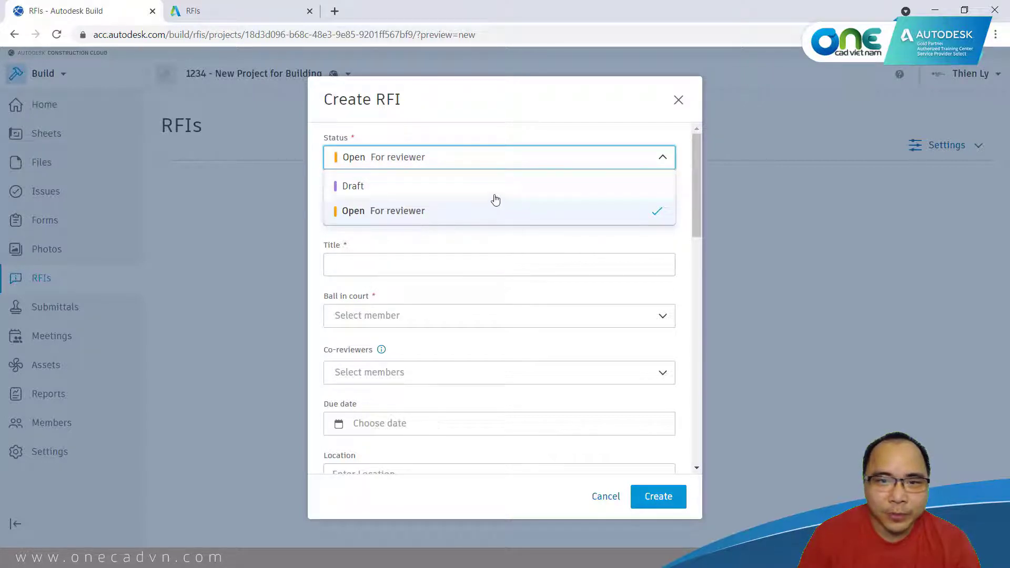
click(541, 119)
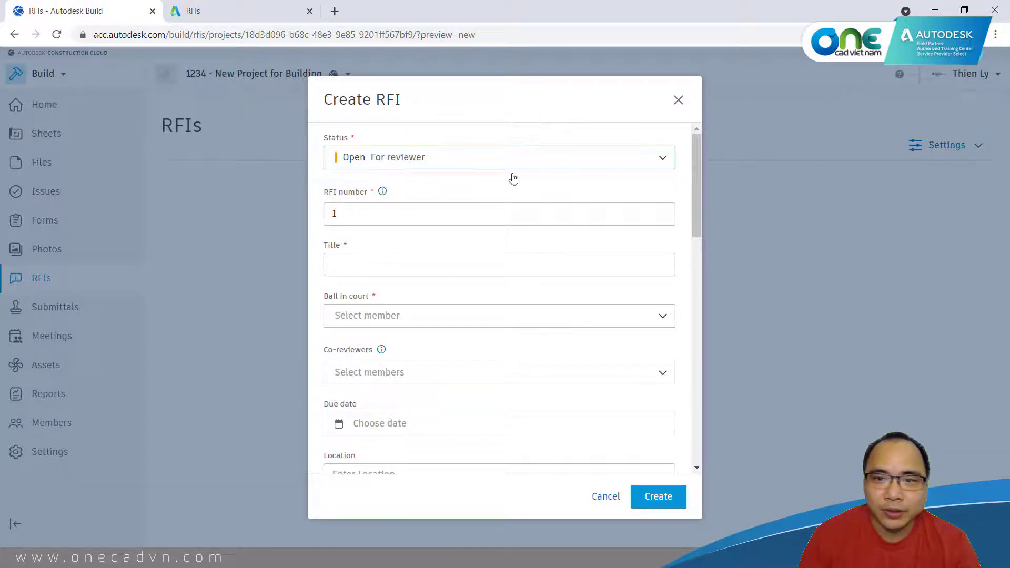
click(384, 214)
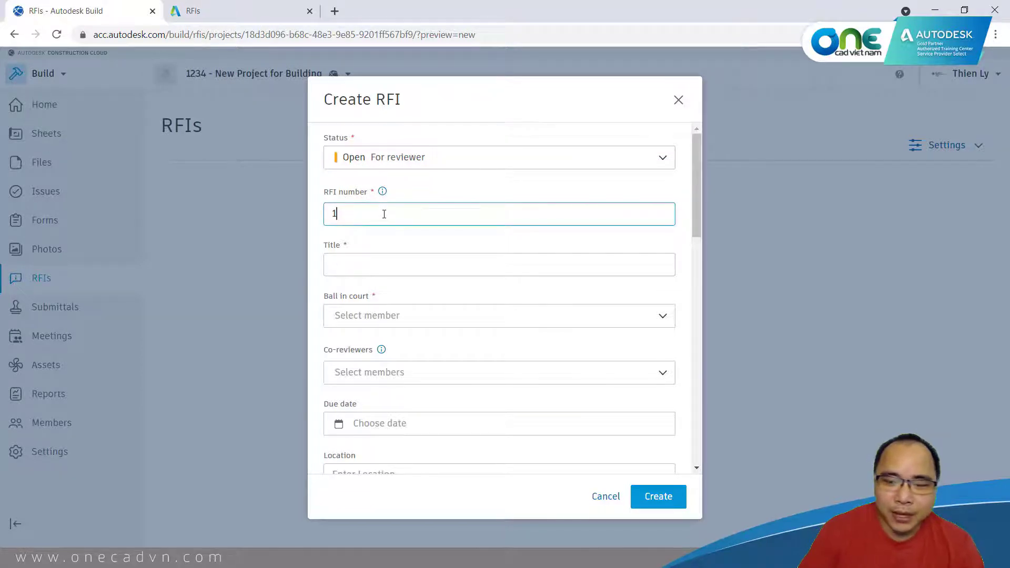
key(BackSpace)
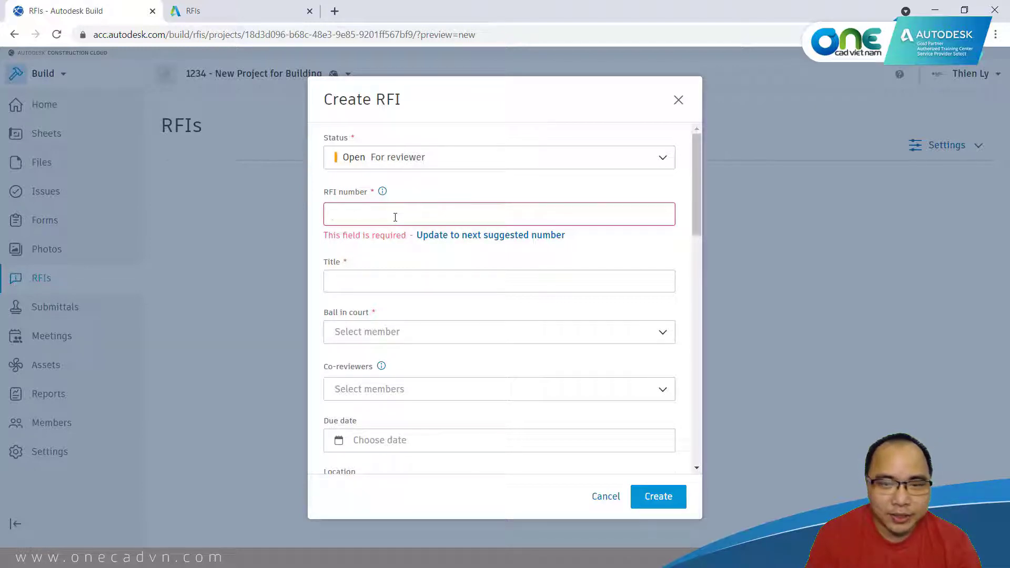
text(XD-)
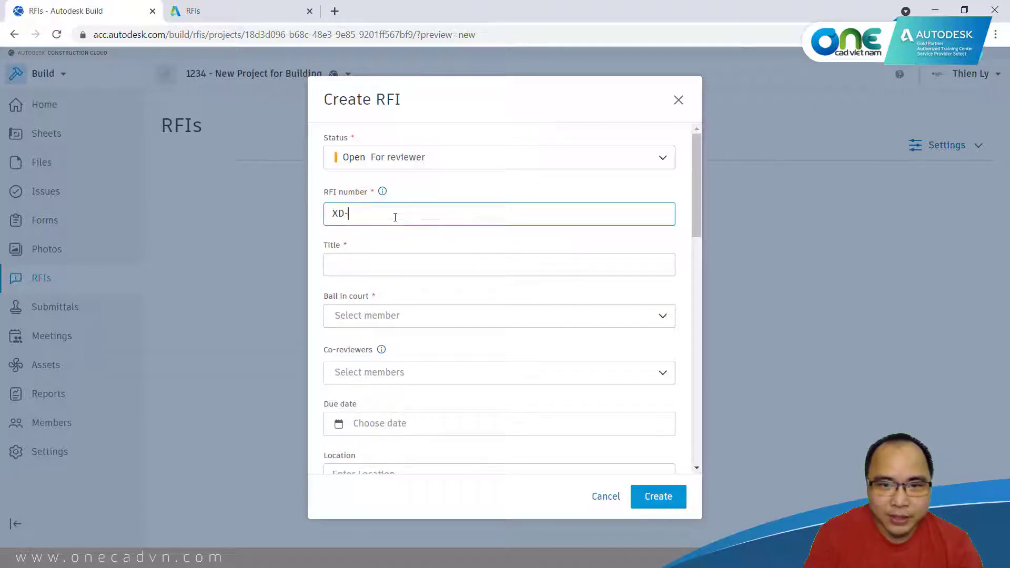
text(01)
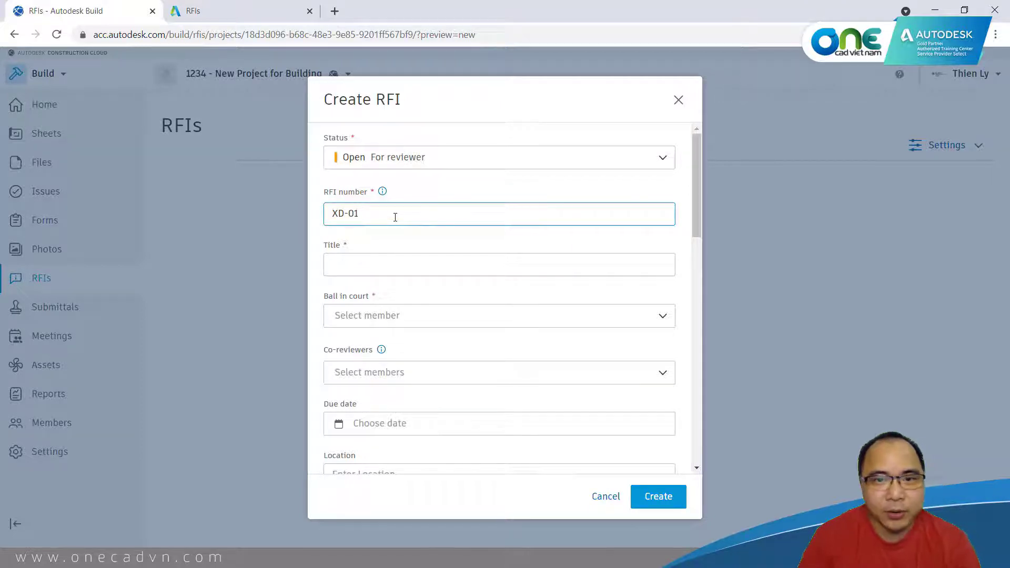
Enter the RFI title "Cần làm rõ thông tin cao độ bể nước"
click(410, 266)
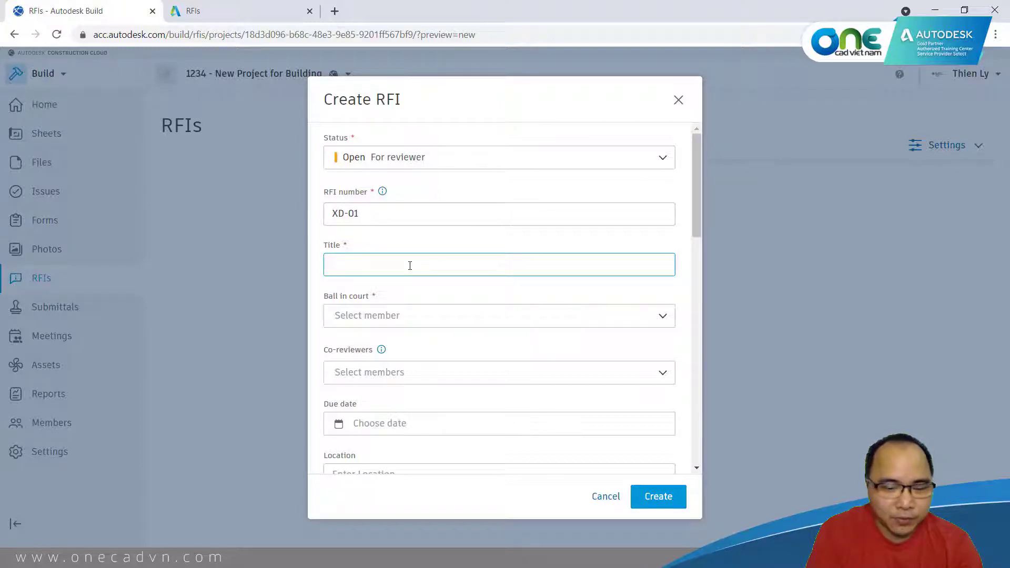
text(C)
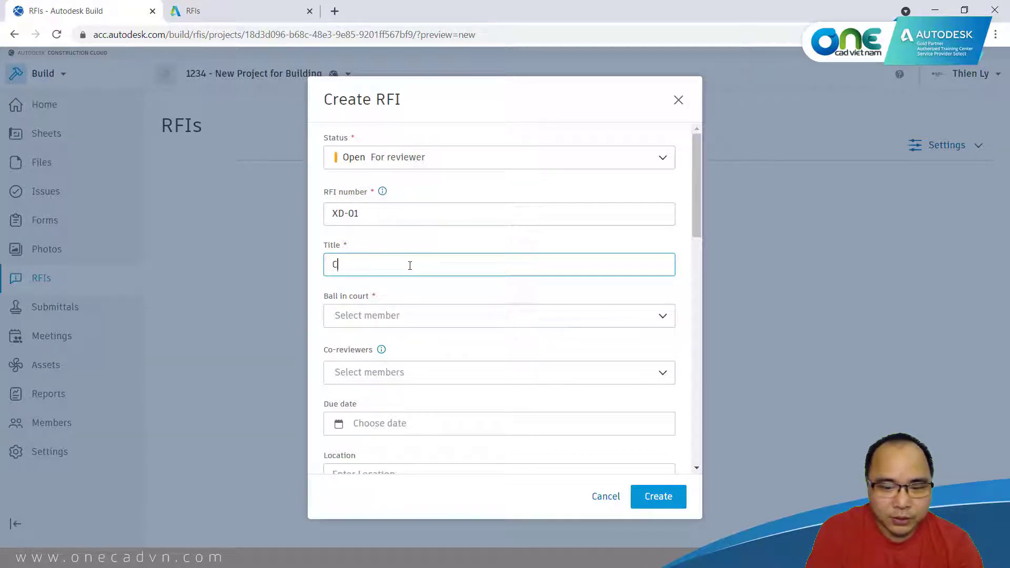
text(ần làm rõ t)
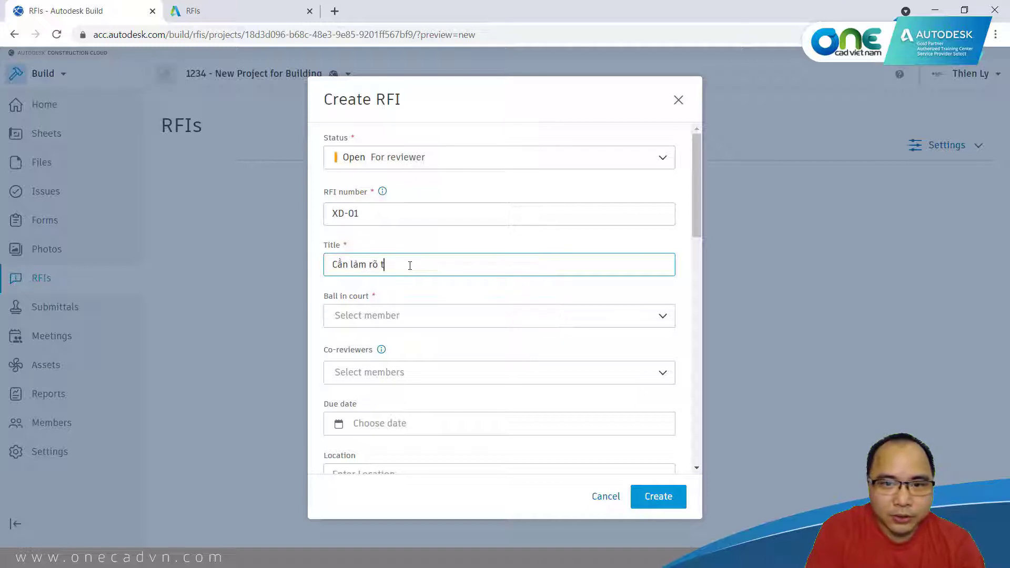
text(hông tin cao )
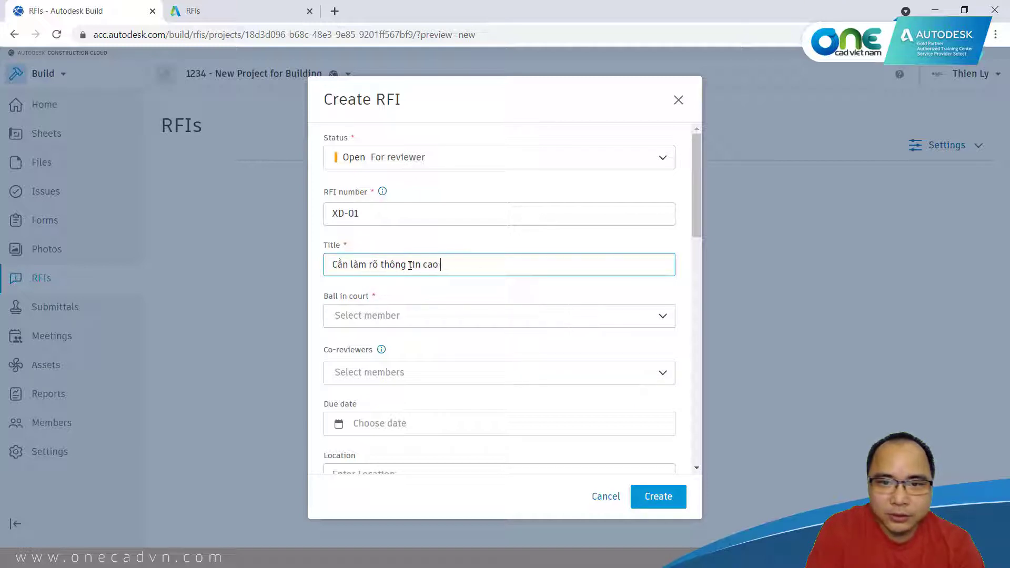
text(đoj beer nuo)
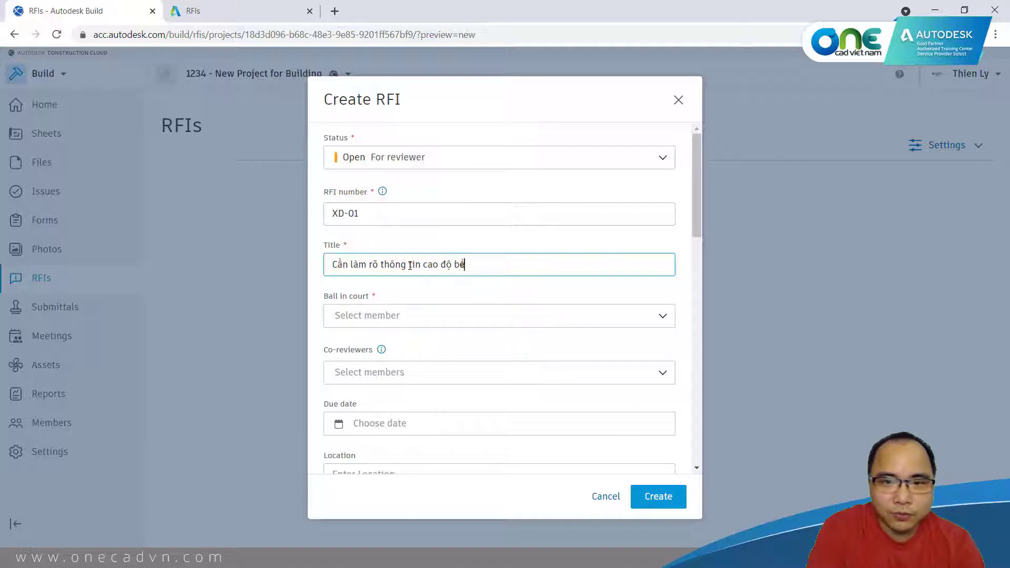
text(cws)
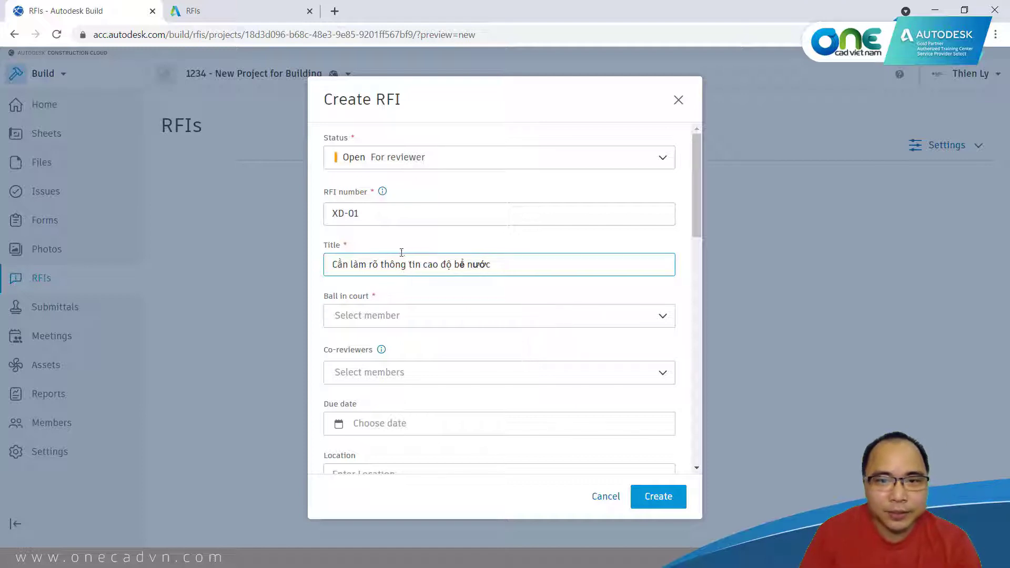
Assign the OneCAD member as ball in court and add the Công Ty DesignBuild member as co-reviewer
click(472, 323)
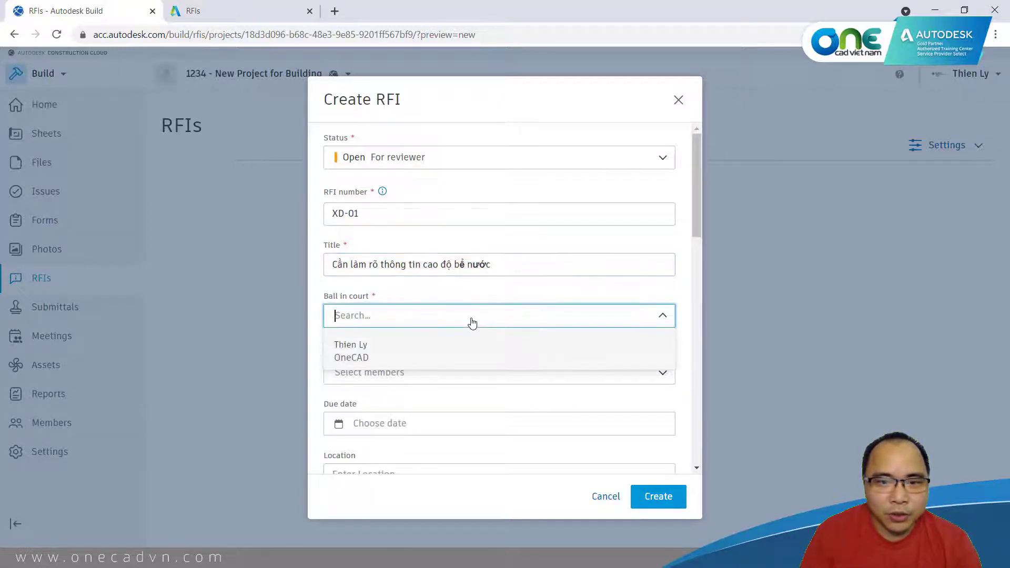
click(483, 360)
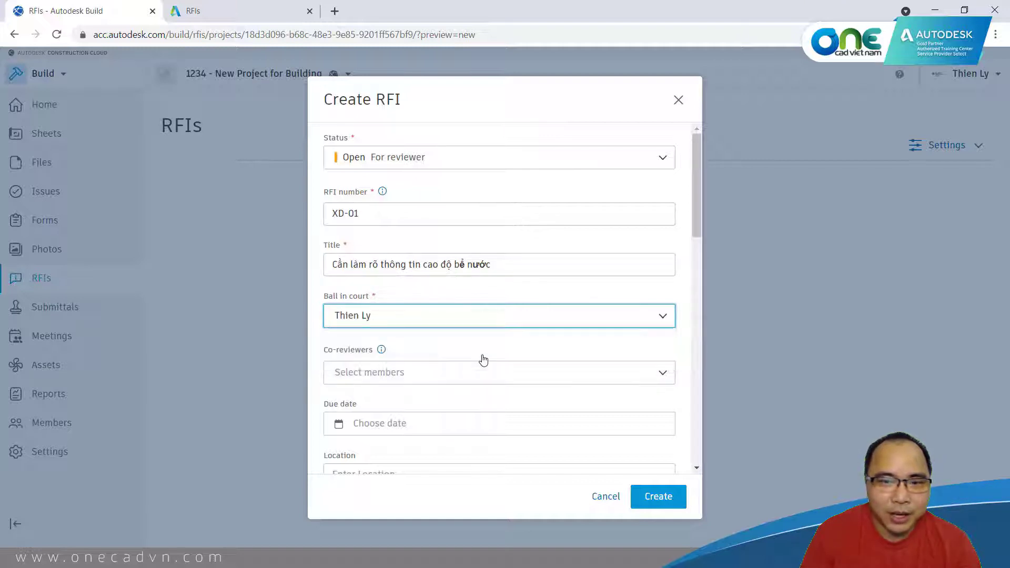
scroll(528, 345, down, 1)
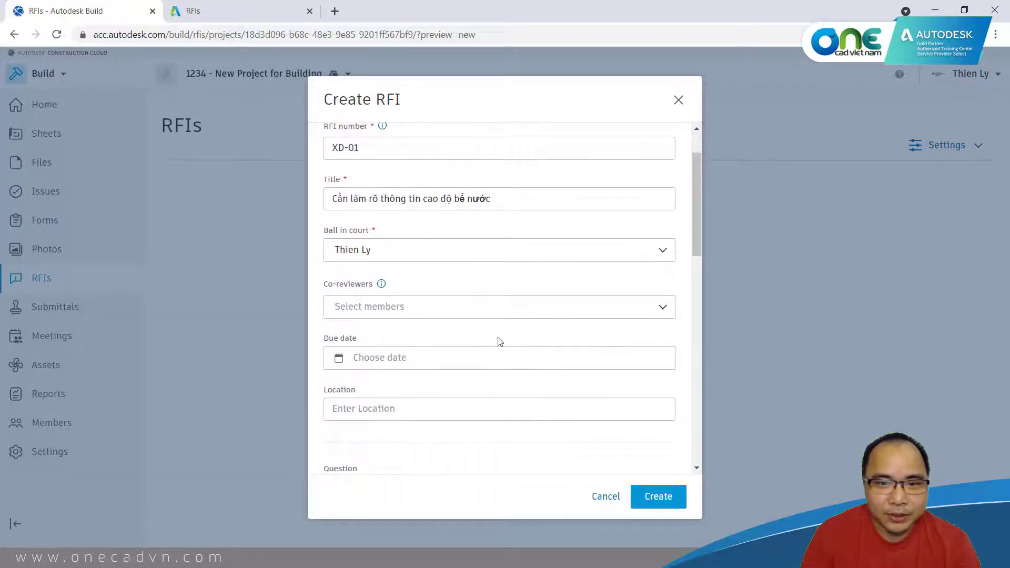
click(498, 313)
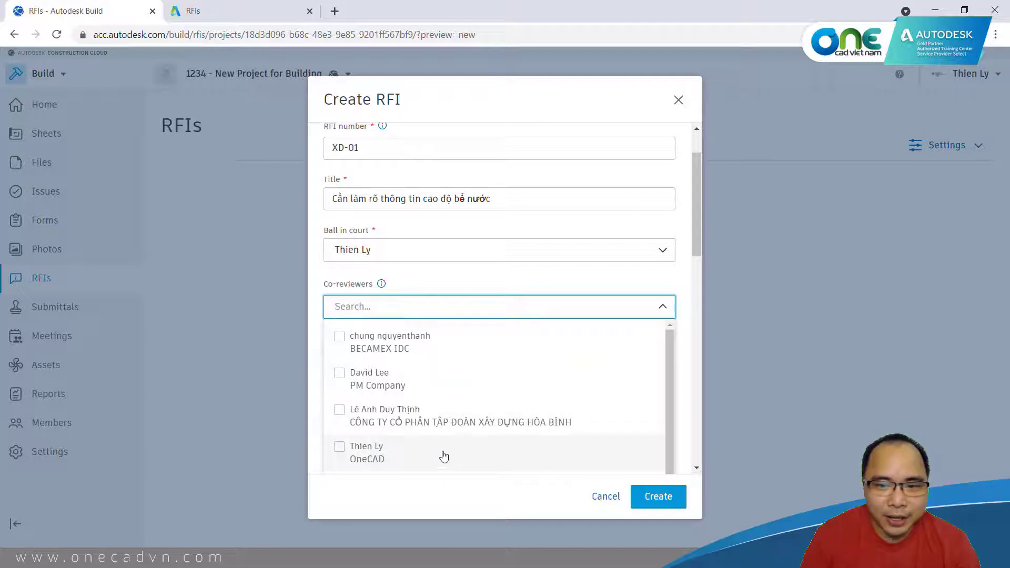
scroll(458, 423, down, 1)
scroll(448, 418, down, 4)
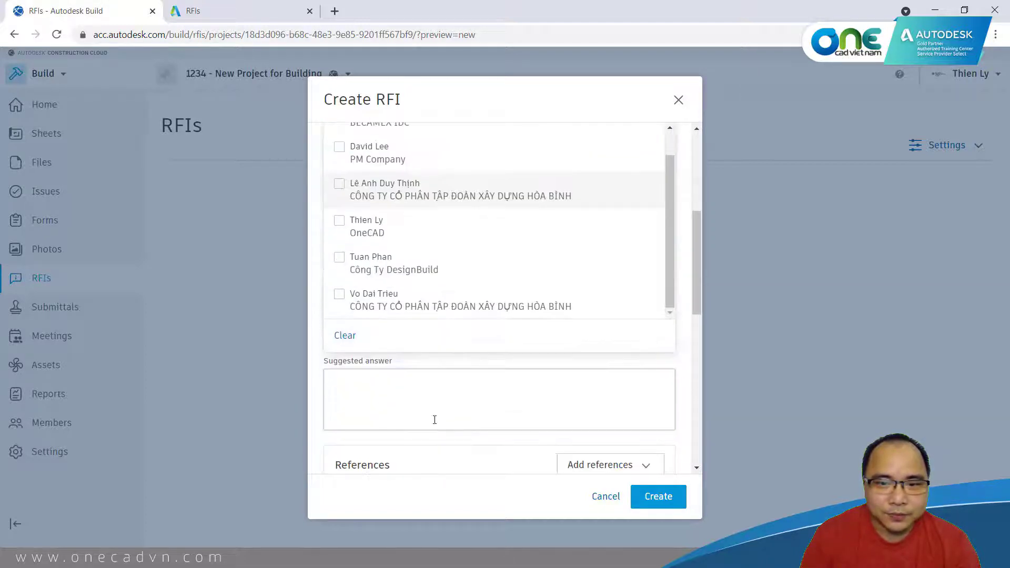
click(340, 258)
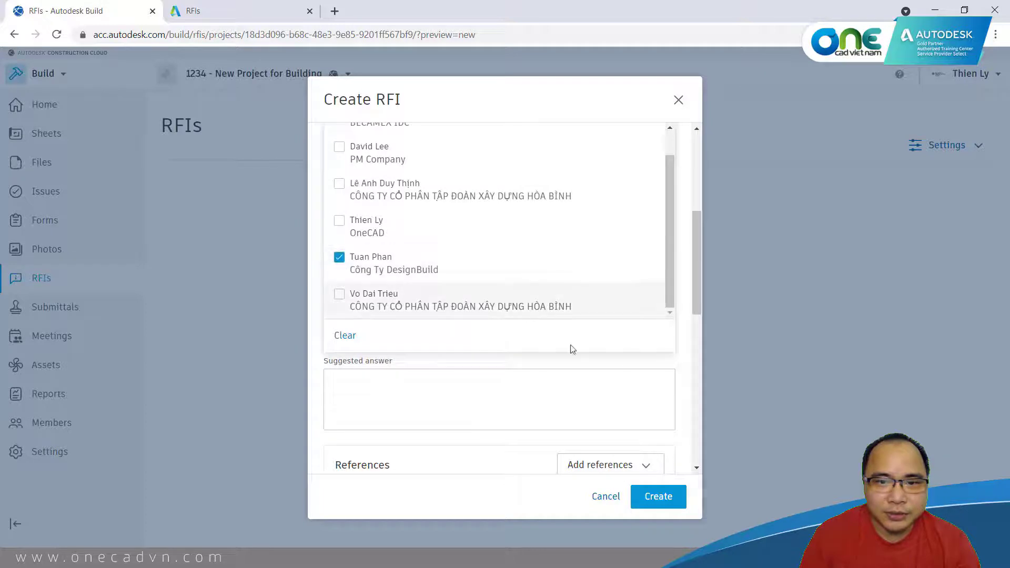
click(690, 364)
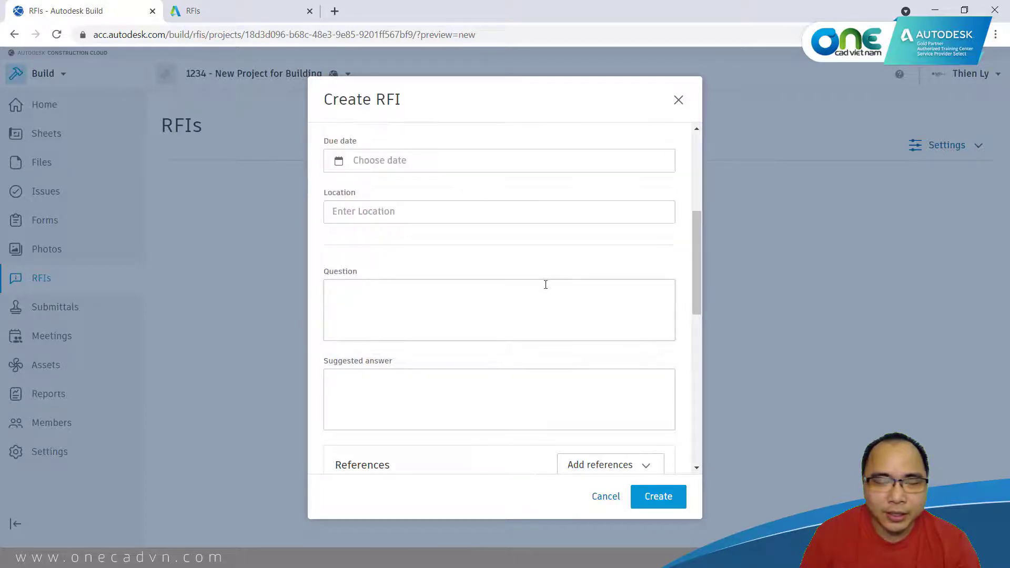
scroll(500, 331, up, 4)
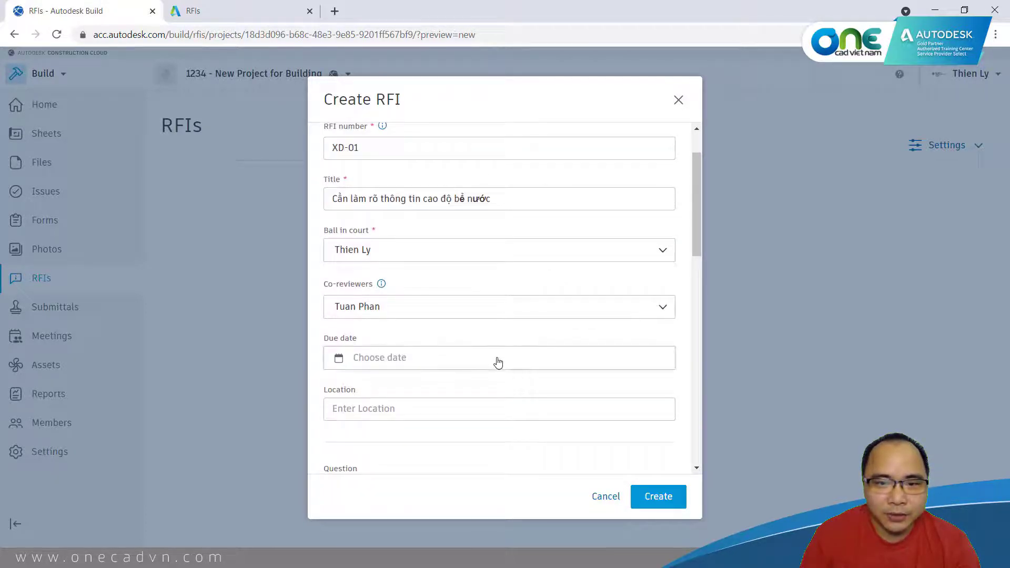
Set the RFI due date to 8/25/2021 and its location to "Bể nước ngầm tầng hầm 2"
click(498, 363)
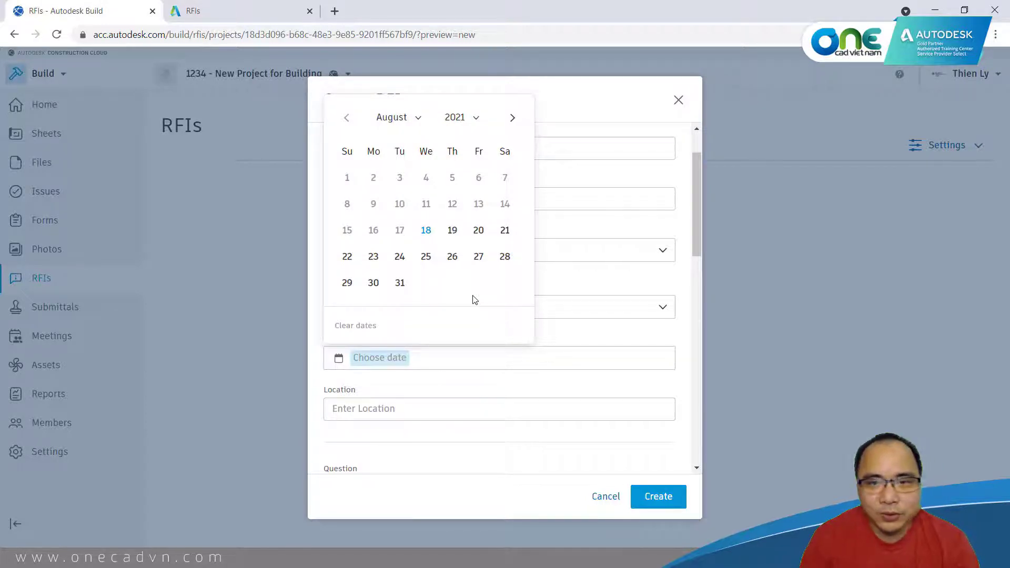
click(427, 260)
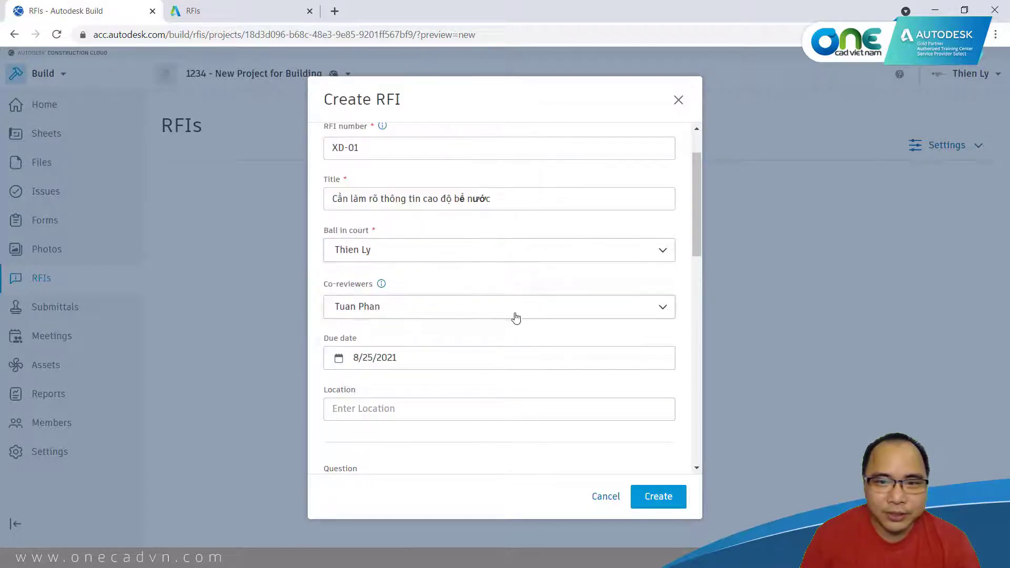
scroll(545, 334, down, 2)
click(467, 280)
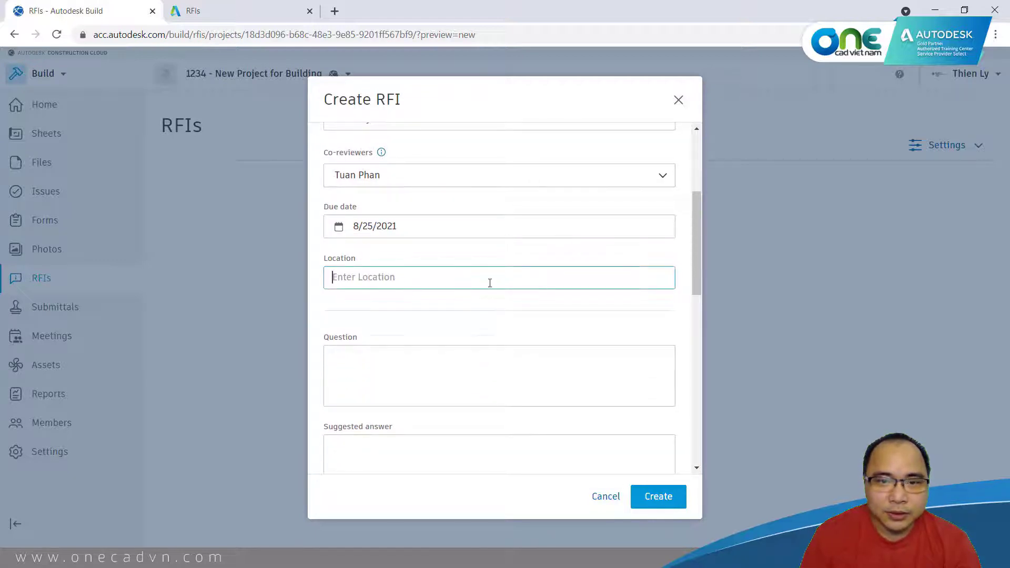
text(B)
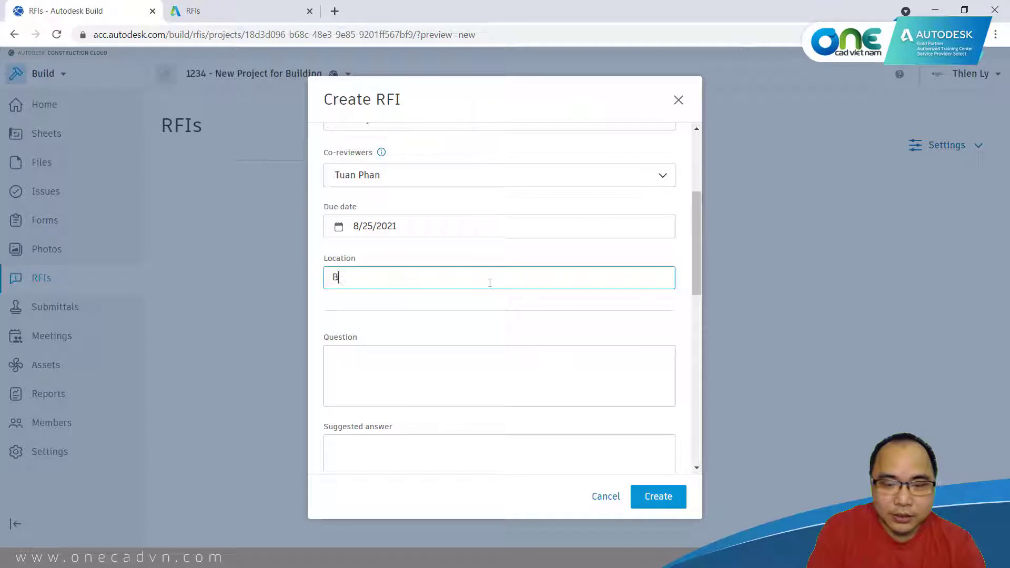
text(ể nuocws ngam)
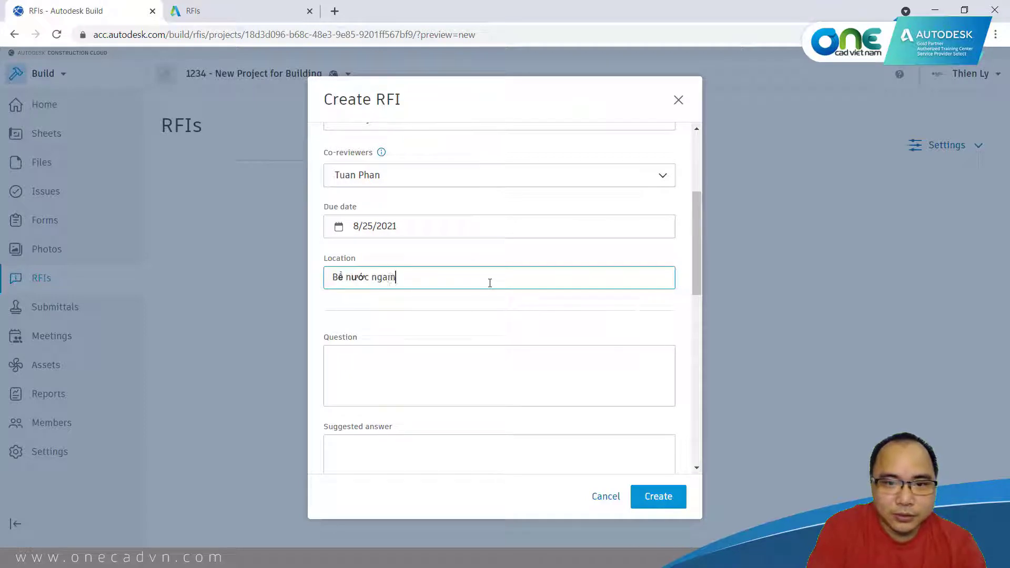
text( tầng ham)
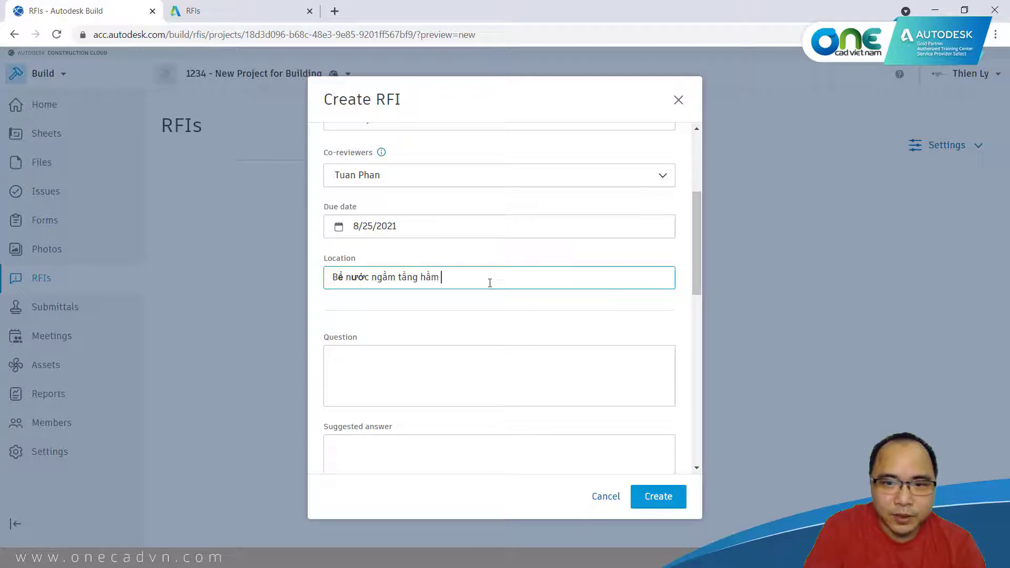
text( 2)
scroll(585, 301, up, 1)
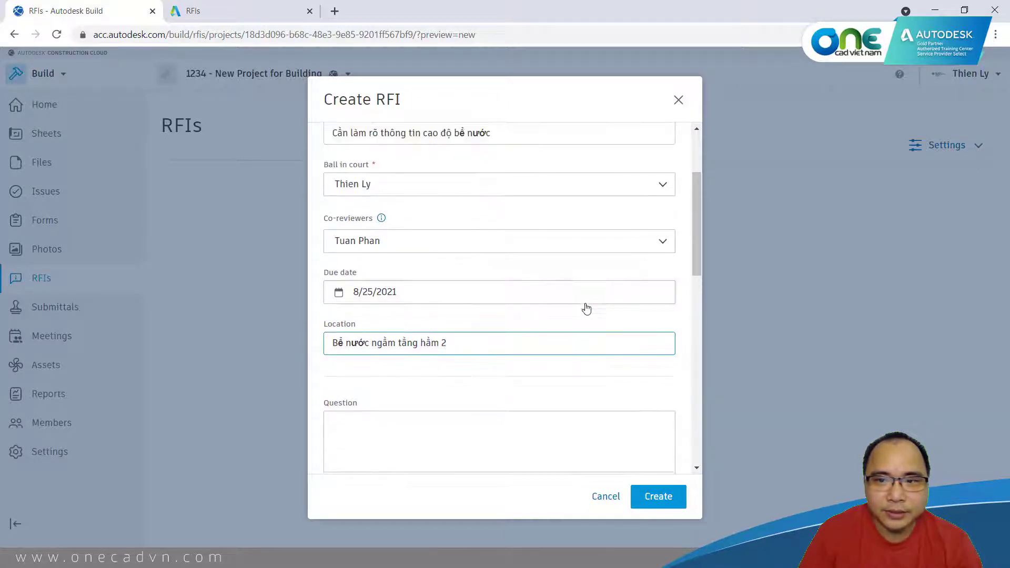
Copy the entire clarification request from Document1 in Word and paste it as the question of the RFI in Autodesk Build
scroll(585, 319, down, 2)
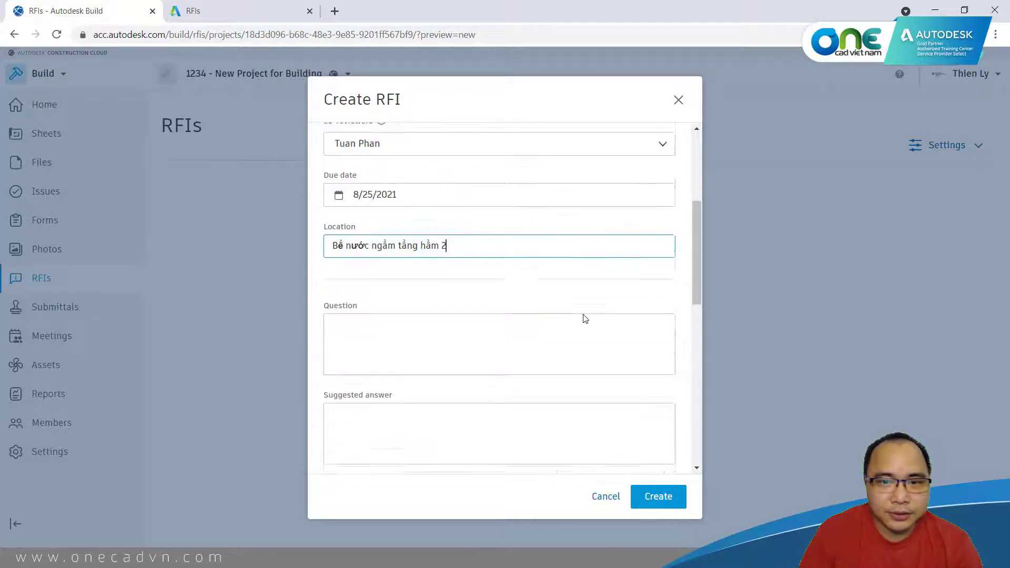
click(547, 308)
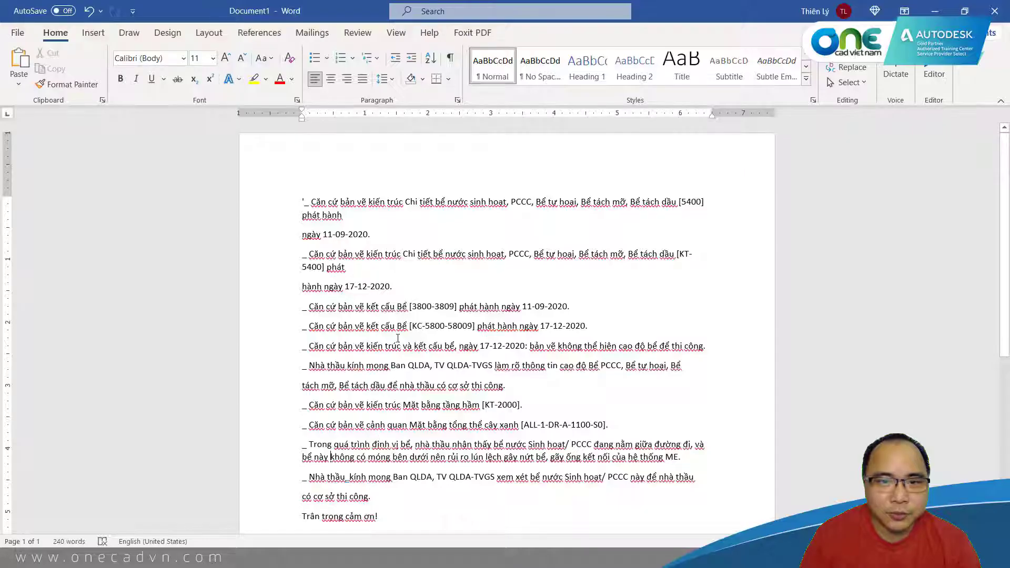
drag(303, 201, 399, 345)
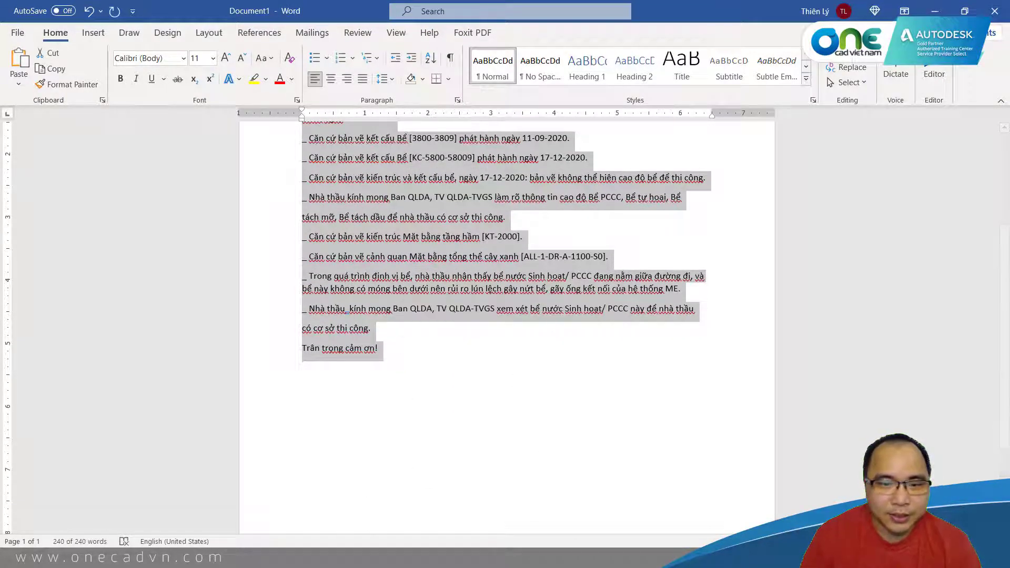
key(alt+Tab)
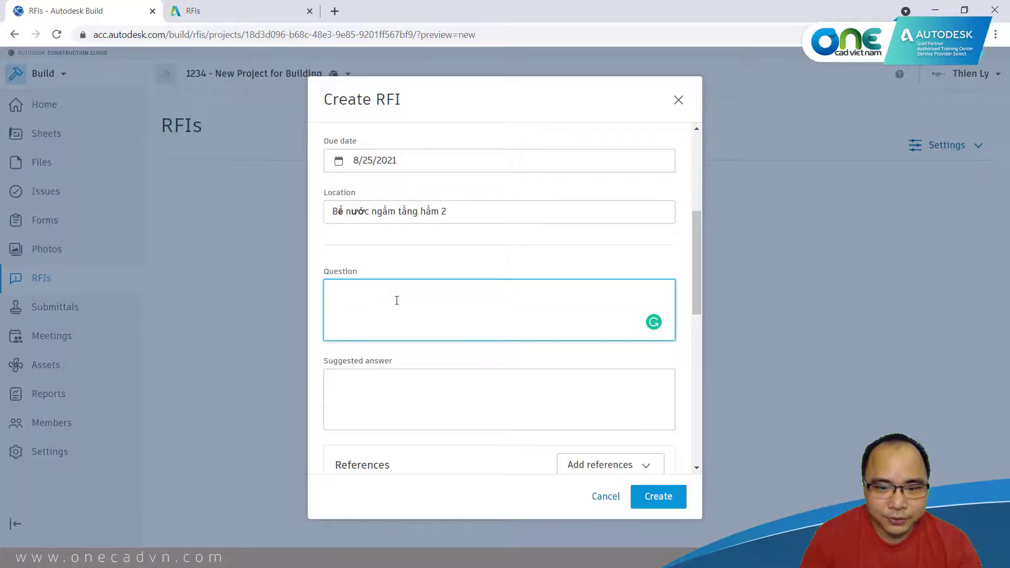
key(ctrl+v)
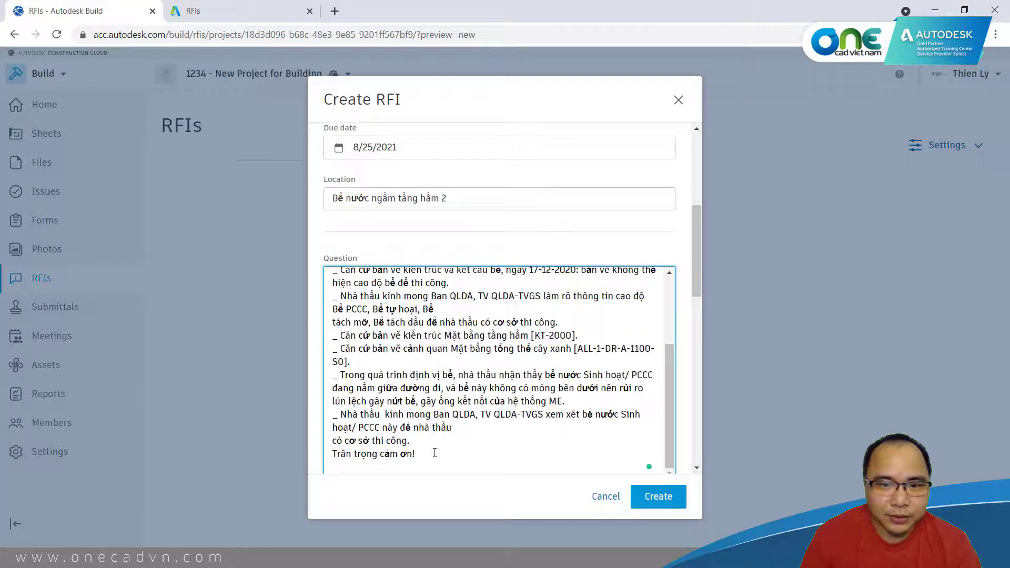
scroll(448, 426, up, 3)
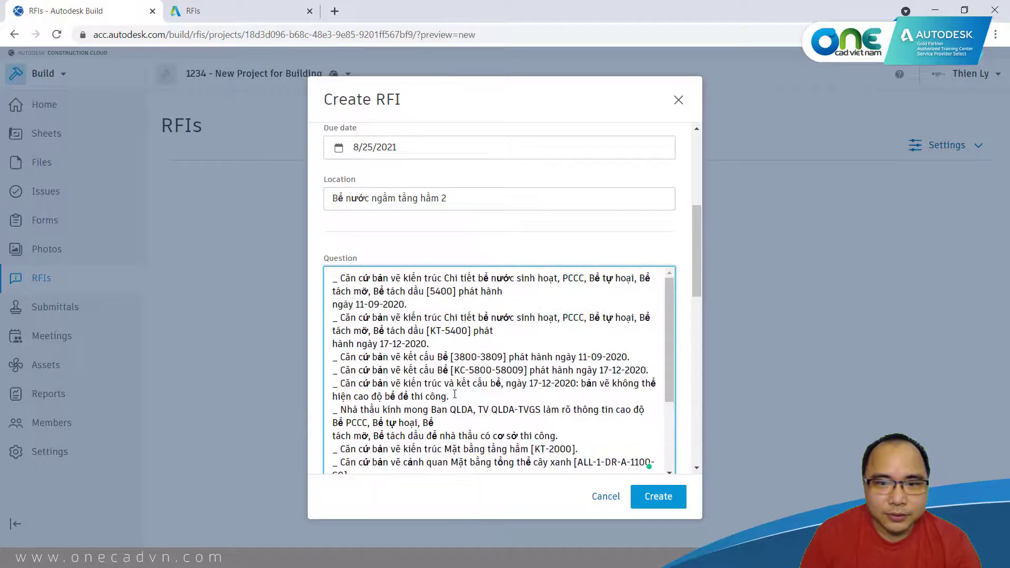
scroll(453, 389, up, 4)
scroll(453, 412, down, 3)
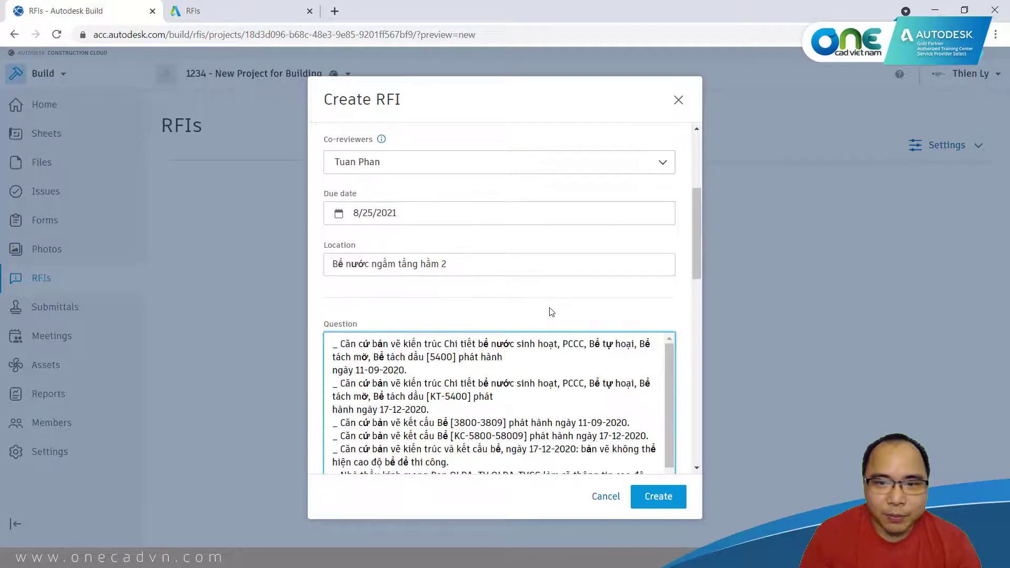
scroll(548, 314, down, 2)
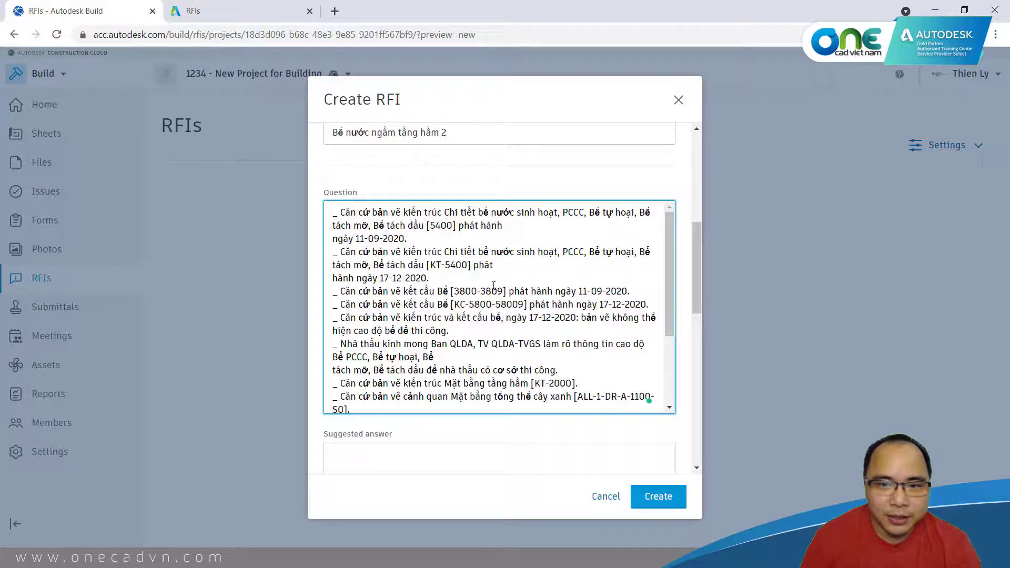
text(_ Trong quá trình định vị bể, nhà thầu nhận thấy bể nước Sinh hoạt/ PCCC đang nằm giữa đường đi, và bể này không có móng bên dưới nên rủi ro lún lệch gây nứt bể, gãy ống kết nối của hệ thống ME. _ Nhà thầu  kính mong Ban QLDA, TV QLDA-TVGS xem xét bể nước Sinh hoạt/ PCCC này để nhà thầu có cơ sở thi công. Trân trọng cảm ơn!)
scroll(502, 321, down, 2)
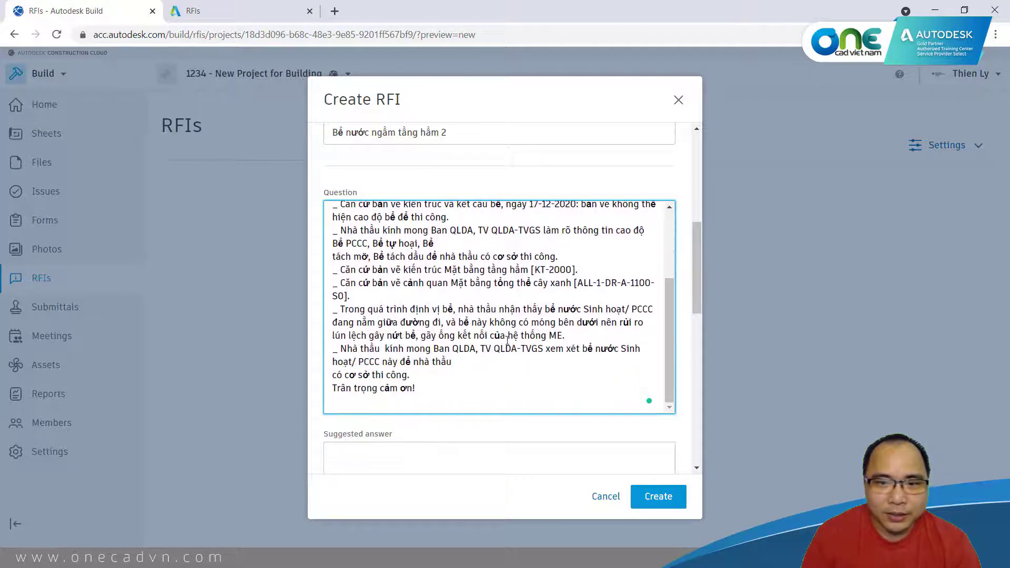
Start adding sheet references and filter the sheets by the For Construction version set and the "kết cấu" tag
scroll(686, 195, down, 2)
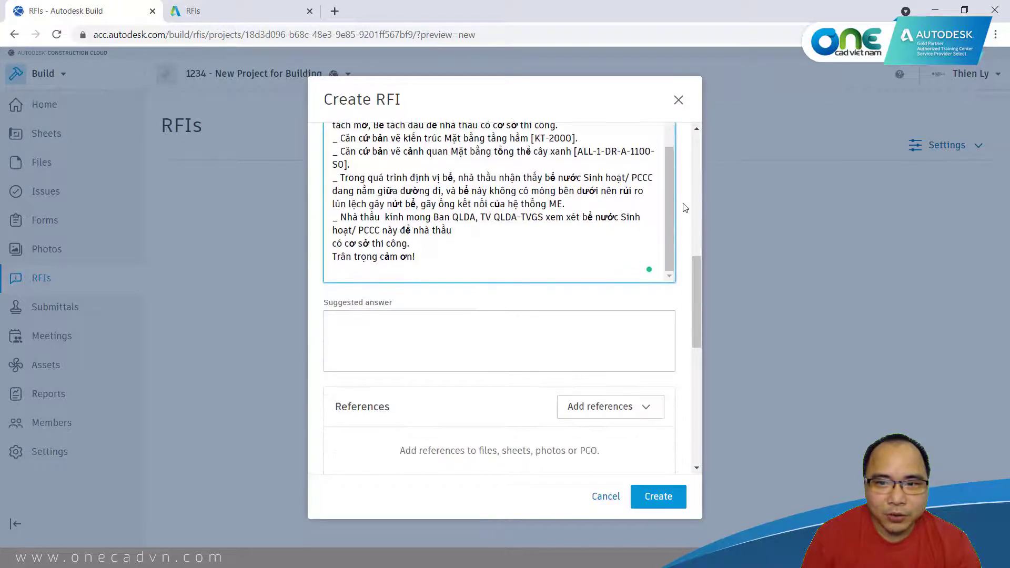
scroll(657, 291, down, 2)
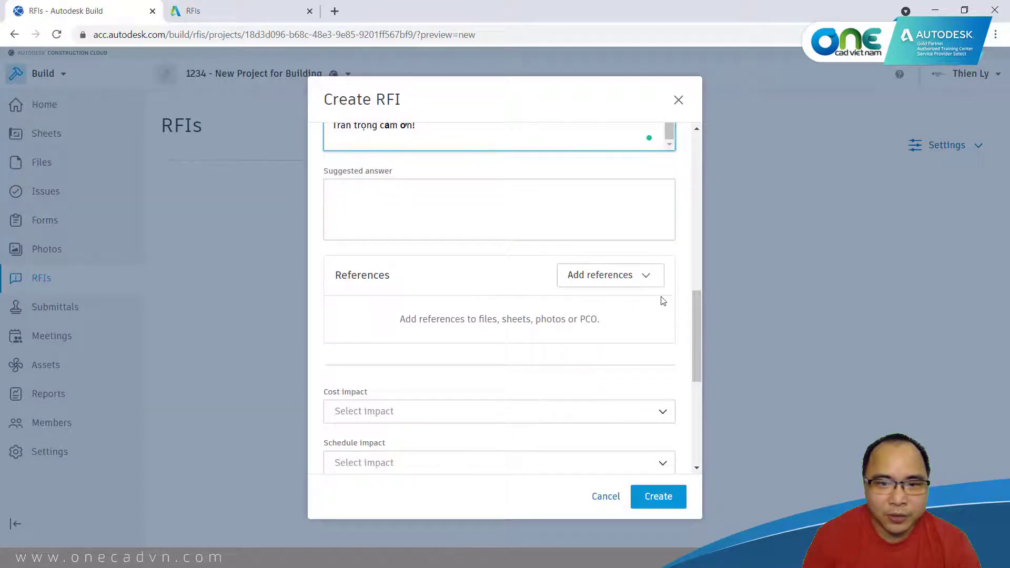
click(647, 278)
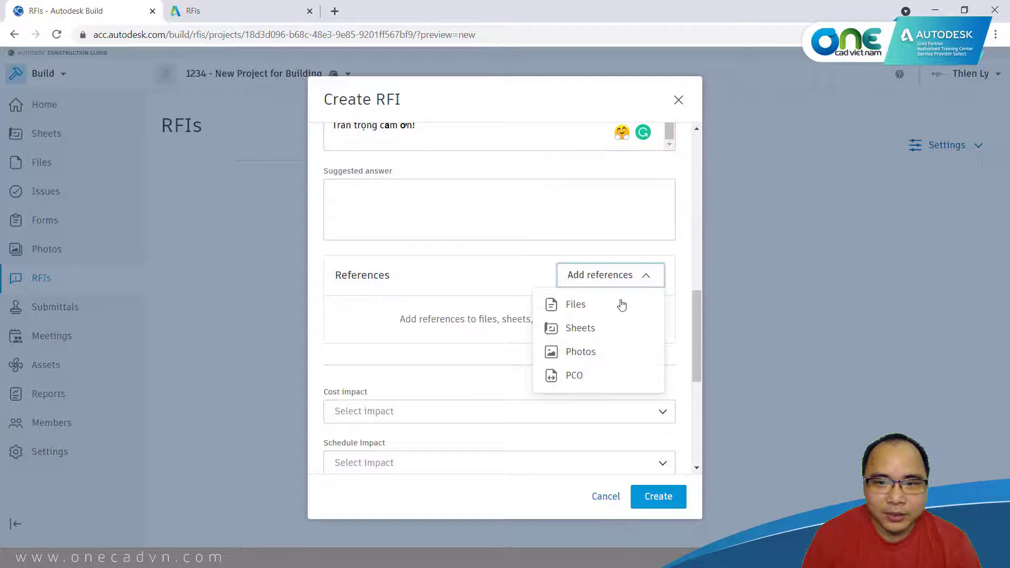
click(602, 341)
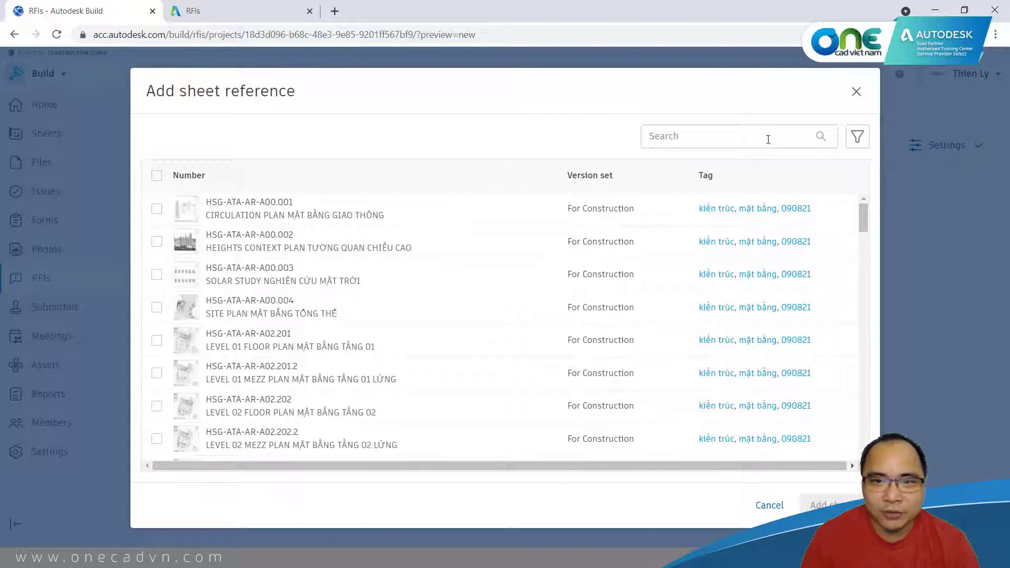
click(857, 137)
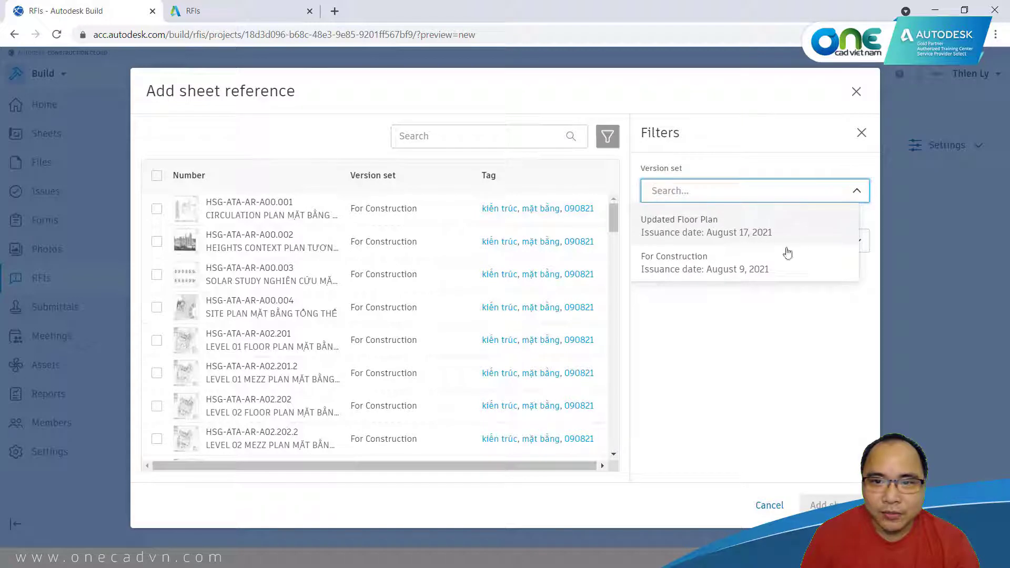
click(778, 268)
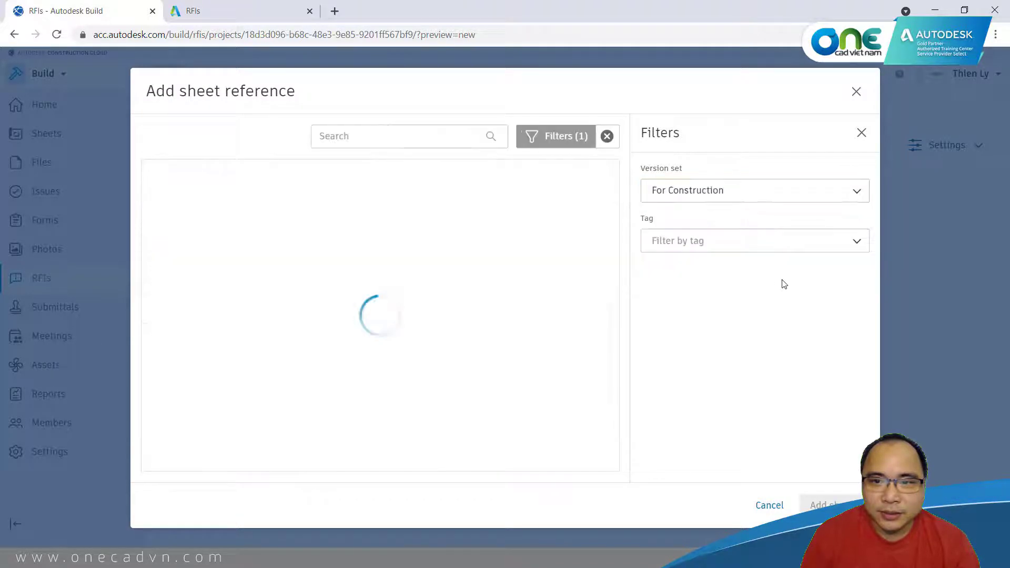
click(794, 249)
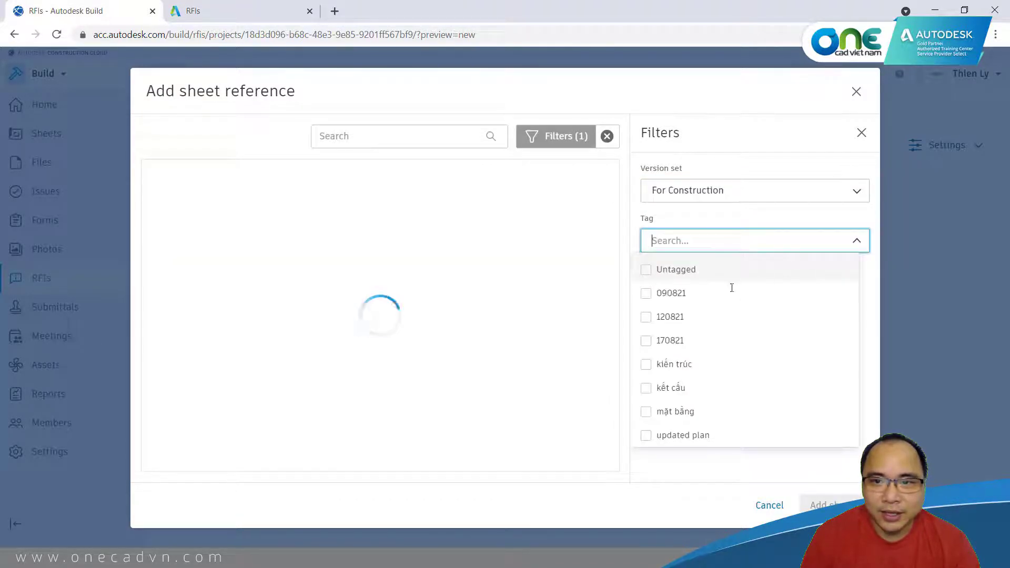
click(647, 389)
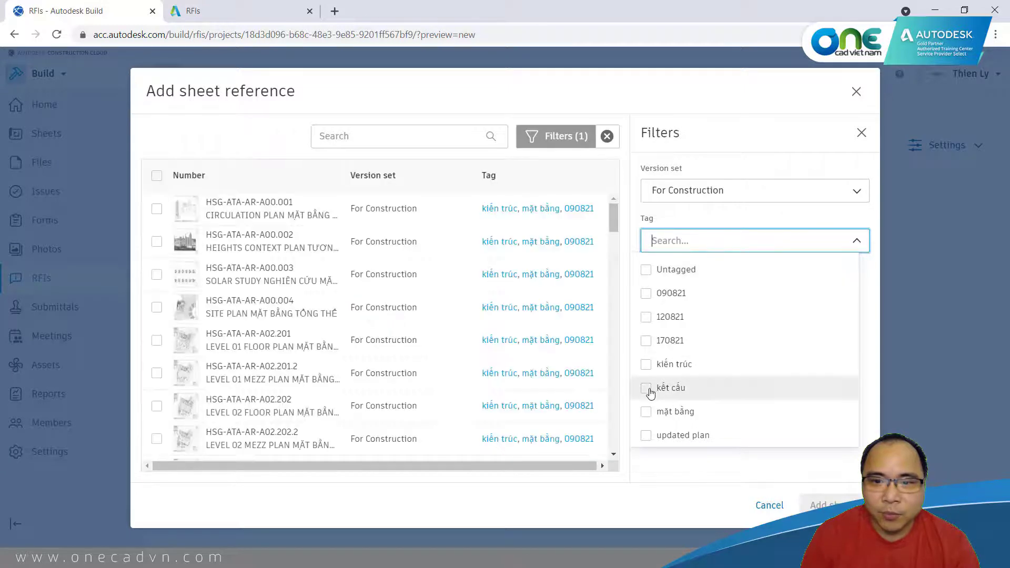
click(757, 126)
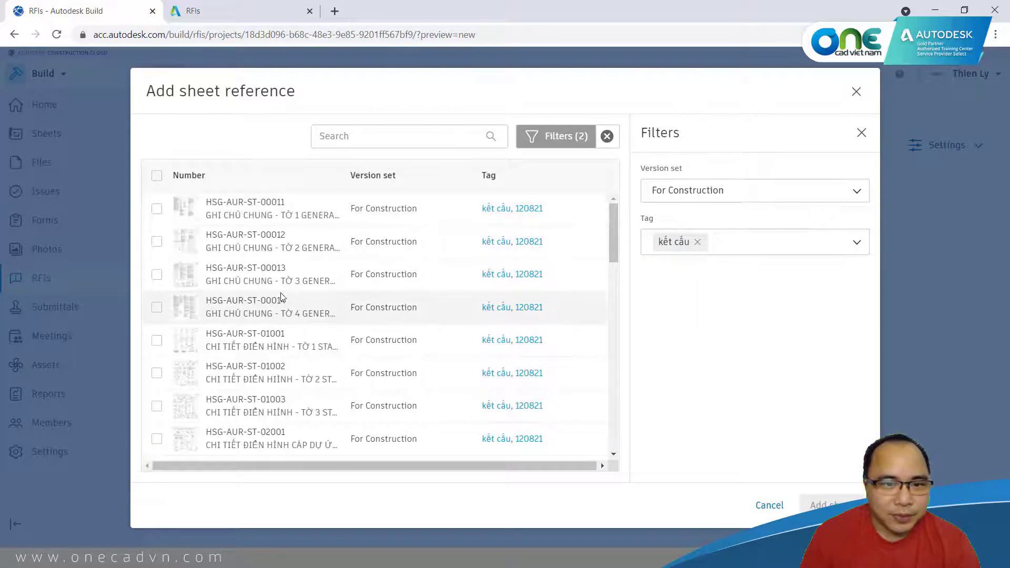
Add sheets HSG-AUR-ST-00012 and HSG-AUR-ST-30021a as references to the RFI
scroll(257, 308, down, 1)
scroll(247, 314, up, 1)
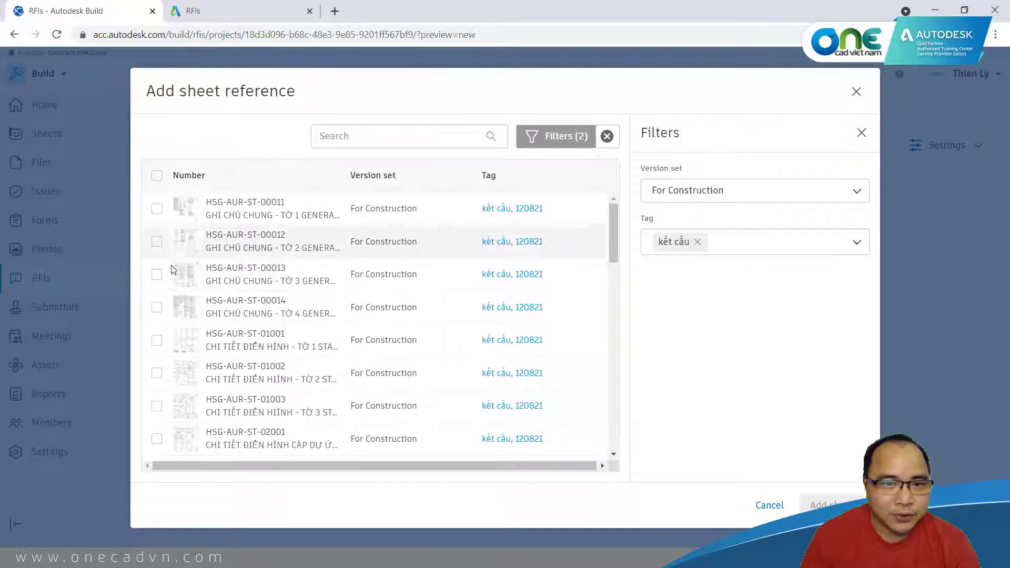
click(156, 242)
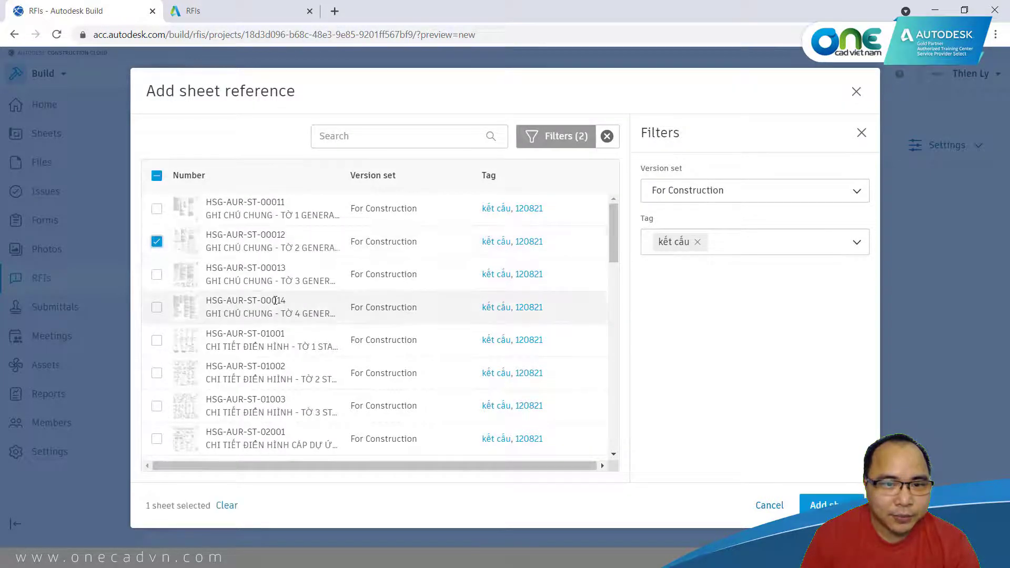
scroll(211, 305, down, 4)
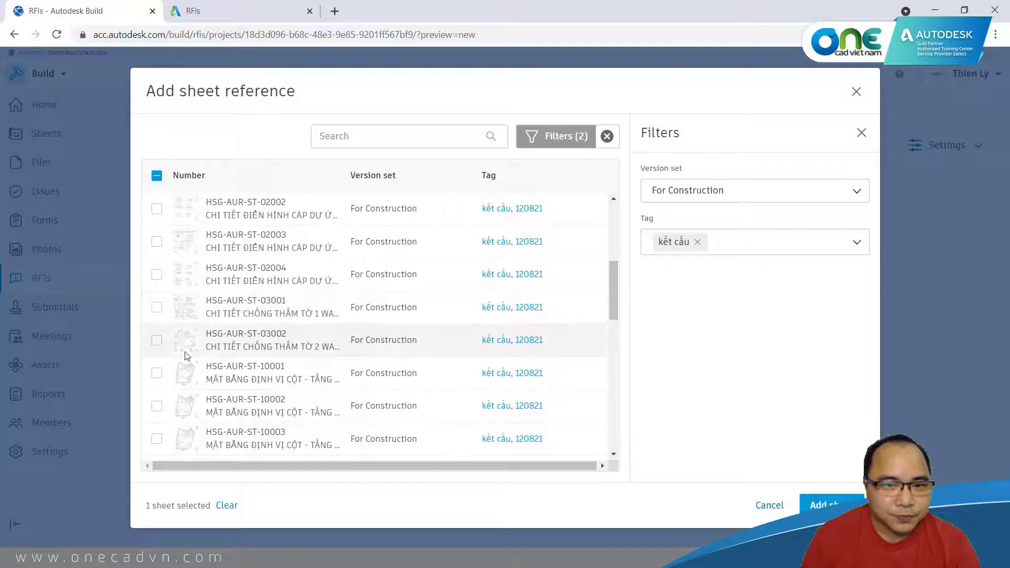
scroll(237, 332, down, 2)
scroll(236, 352, down, 2)
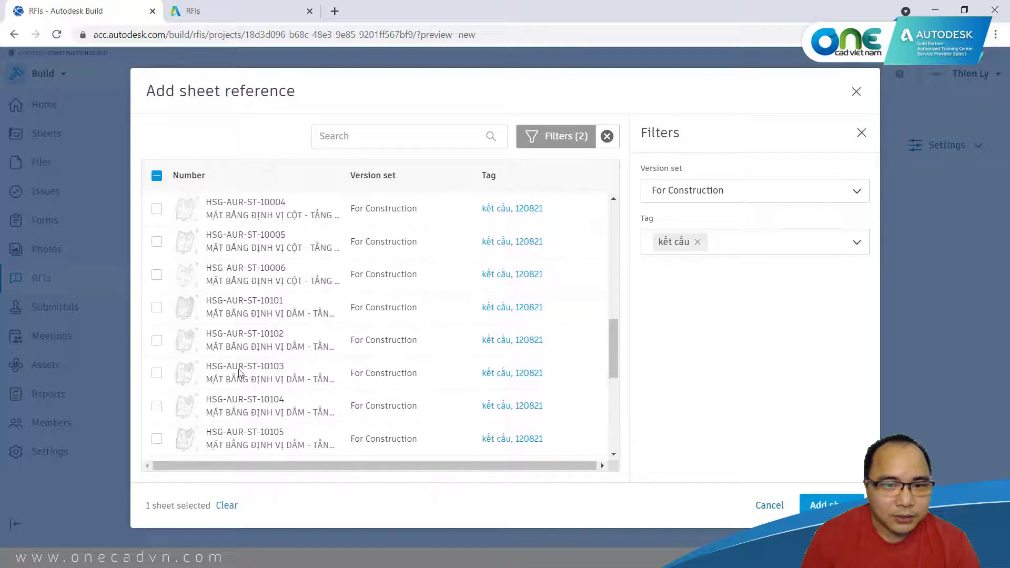
scroll(231, 366, down, 2)
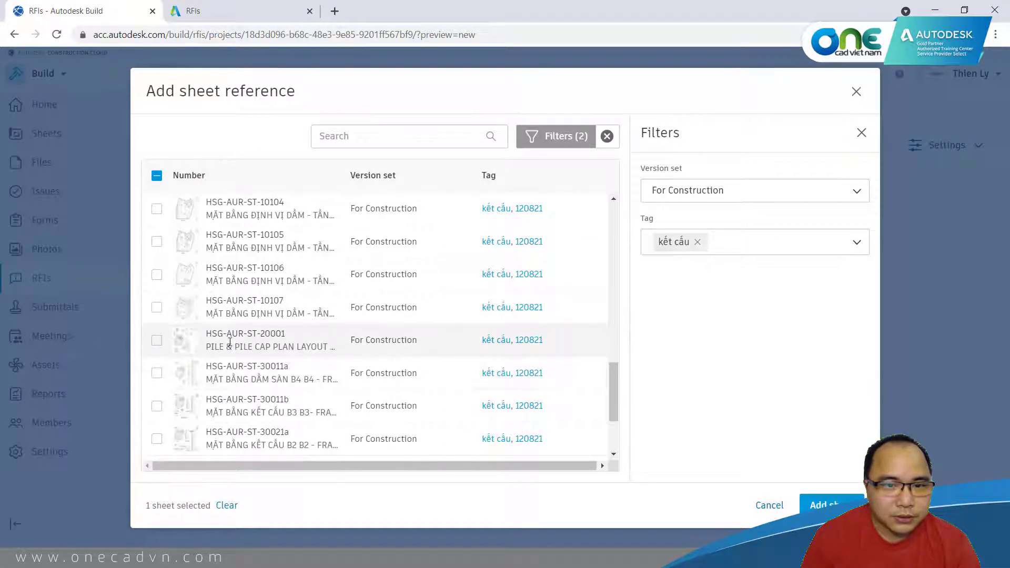
scroll(226, 363, down, 2)
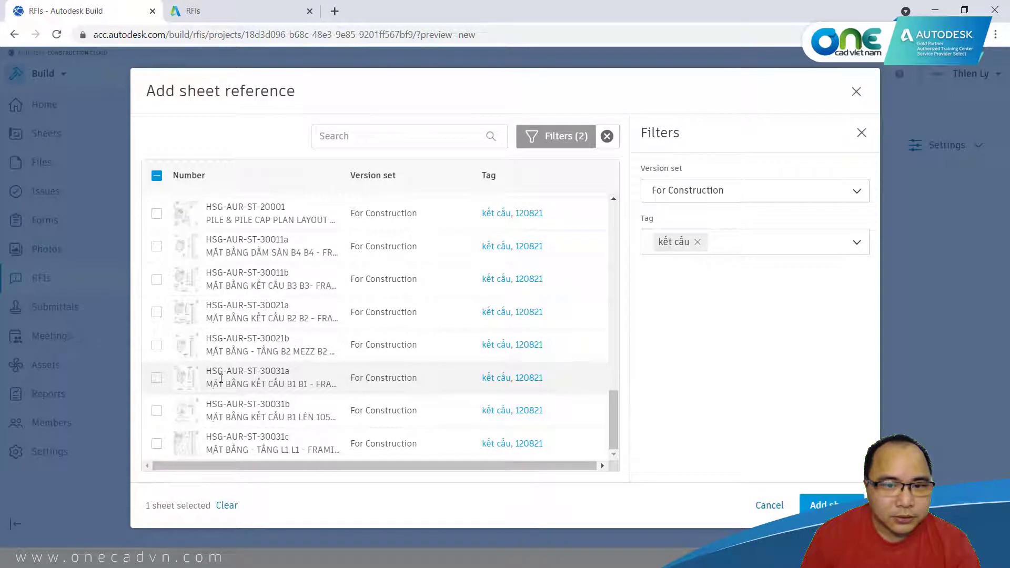
click(157, 313)
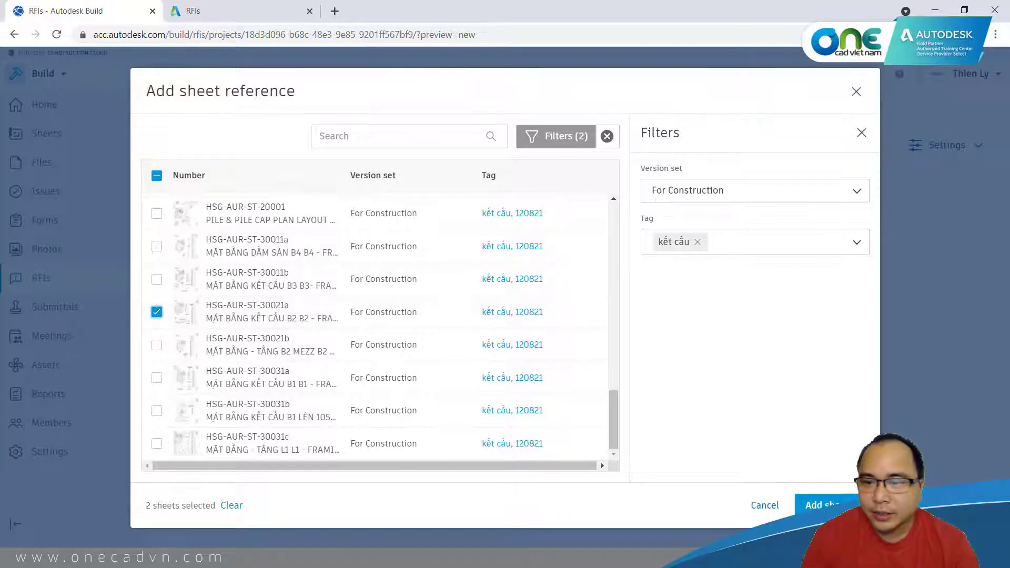
click(797, 505)
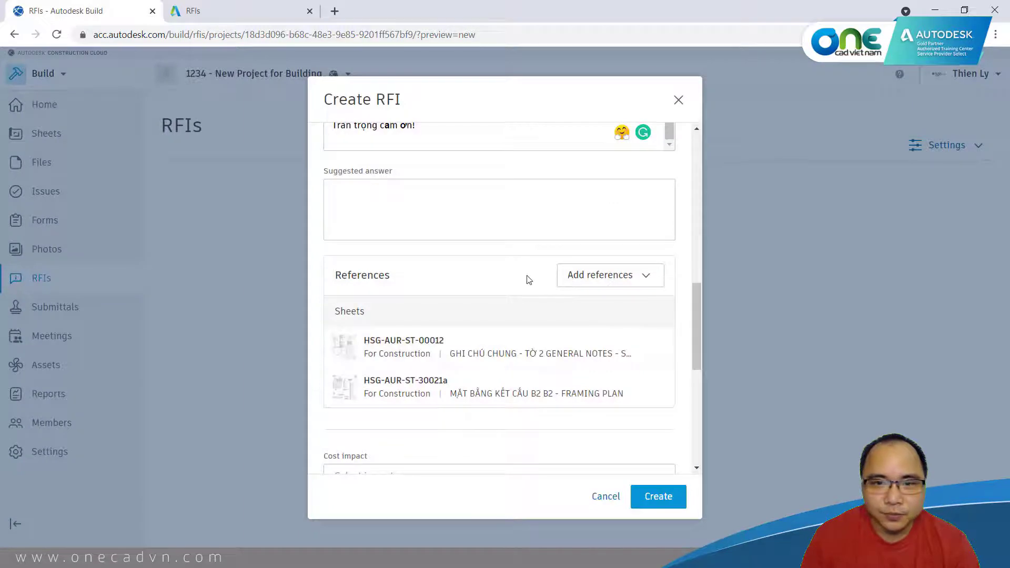
click(625, 277)
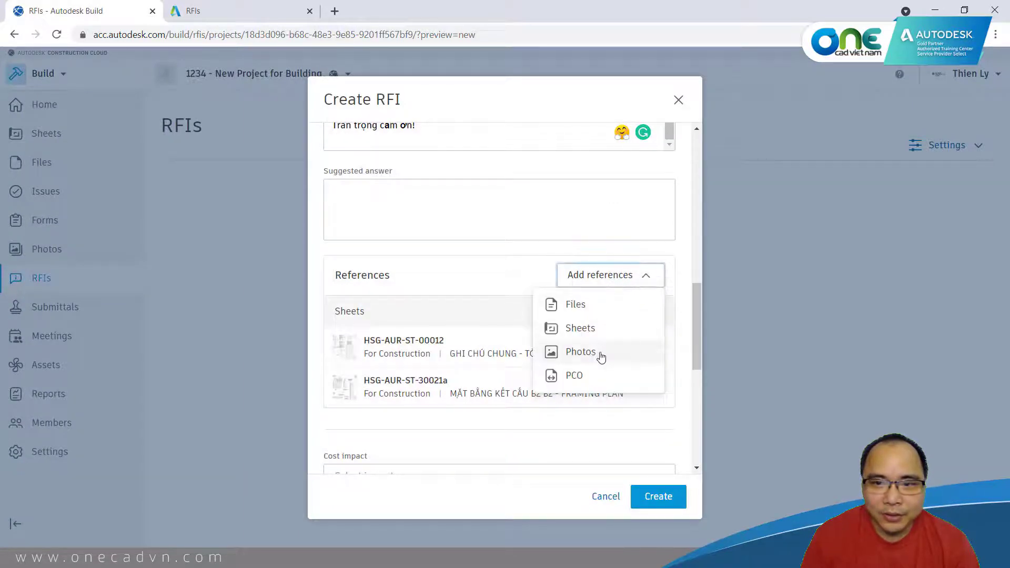
click(599, 306)
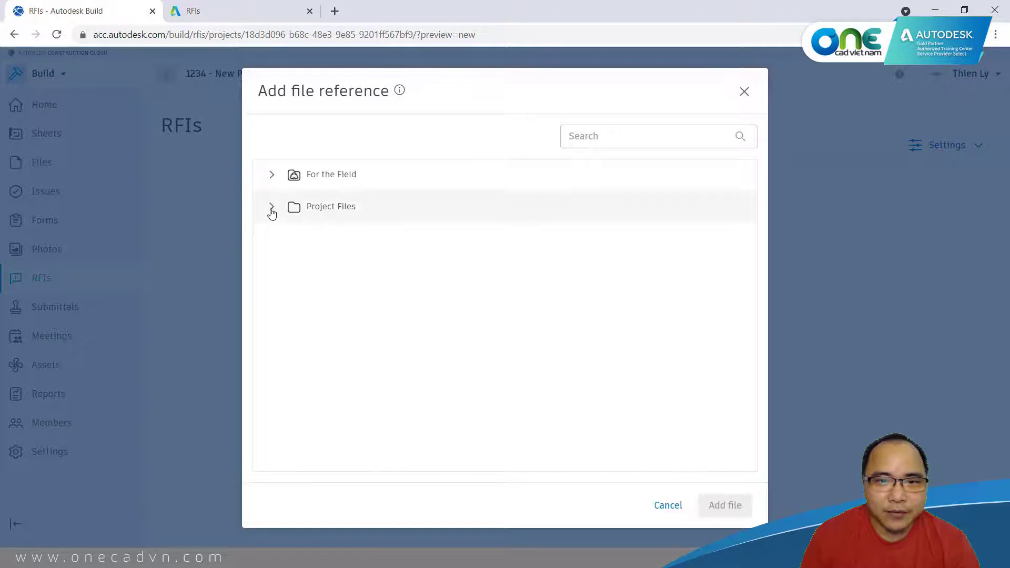
click(272, 208)
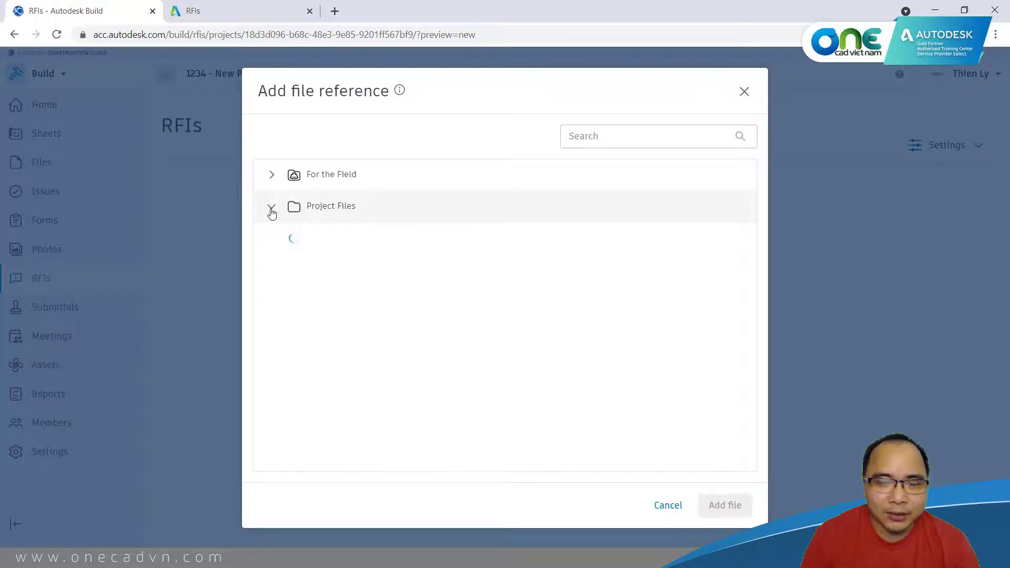
scroll(463, 347, down, 3)
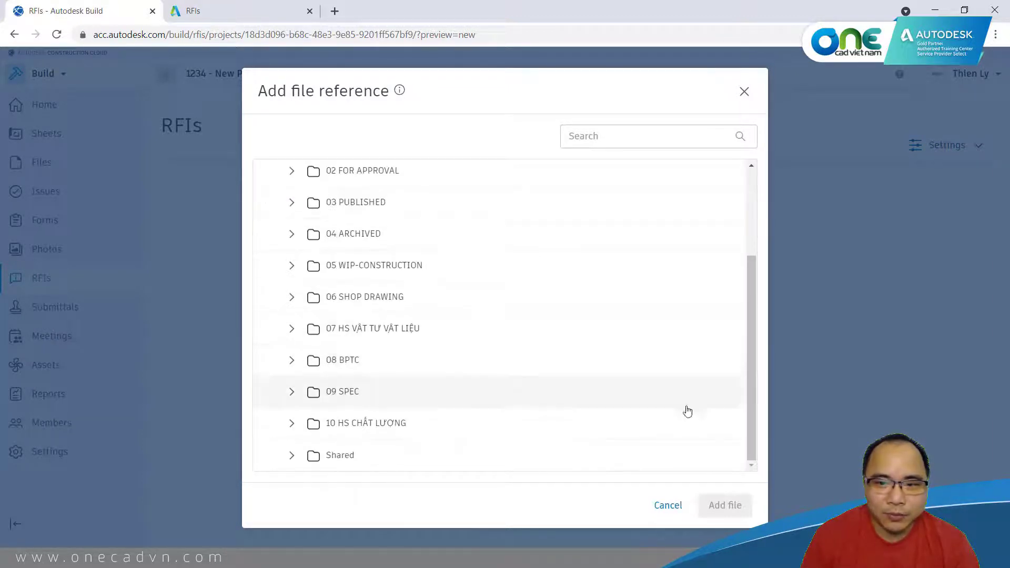
click(675, 506)
click(619, 280)
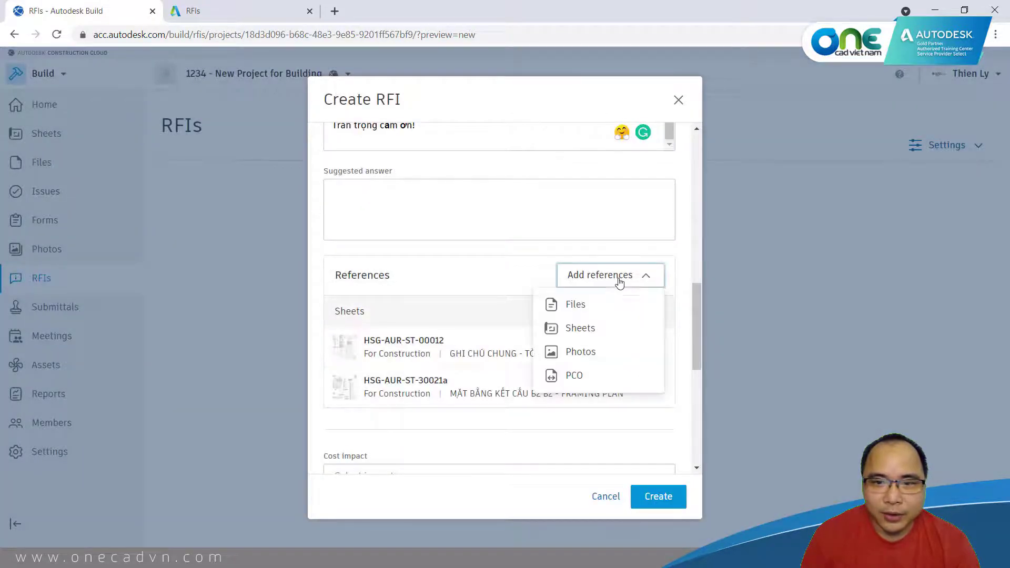
click(597, 352)
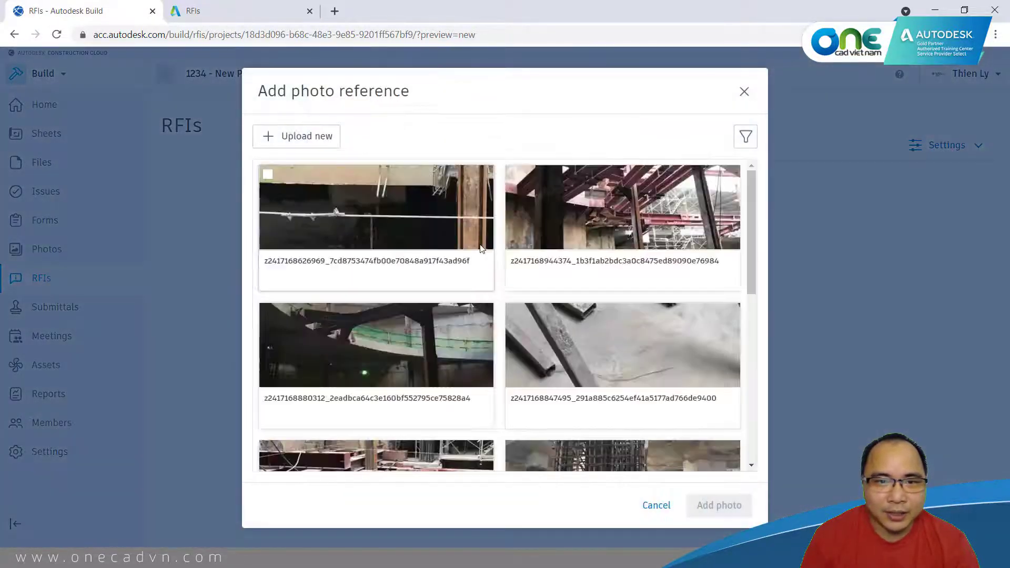
scroll(493, 272, down, 5)
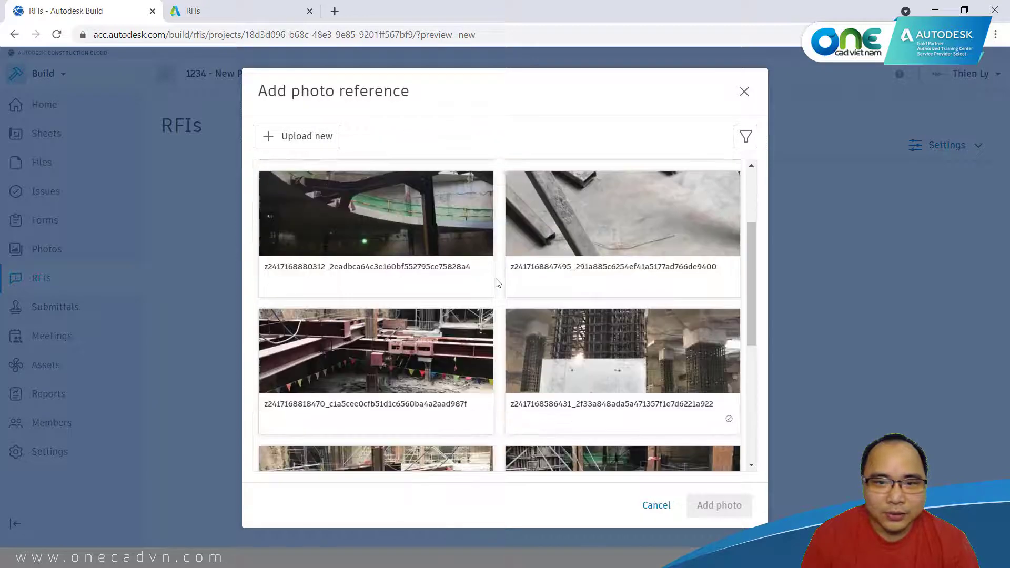
scroll(441, 238, up, 1)
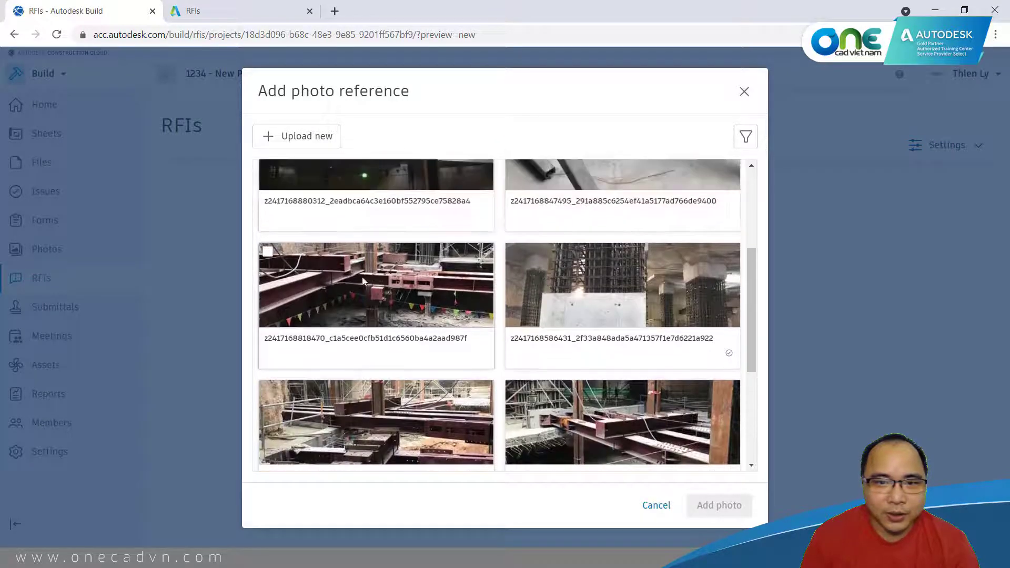
click(267, 252)
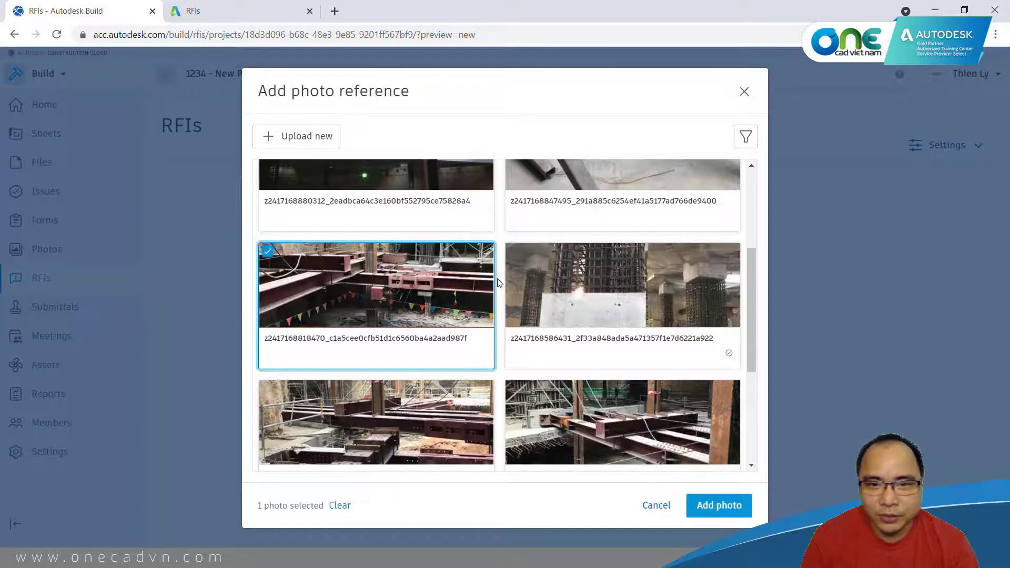
scroll(500, 283, down, 1)
scroll(500, 282, down, 3)
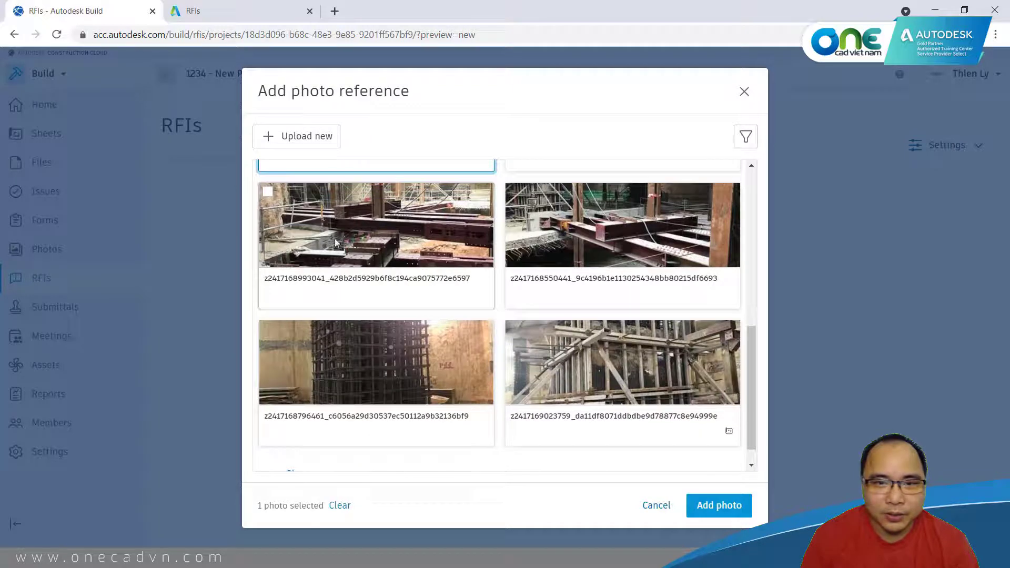
click(272, 195)
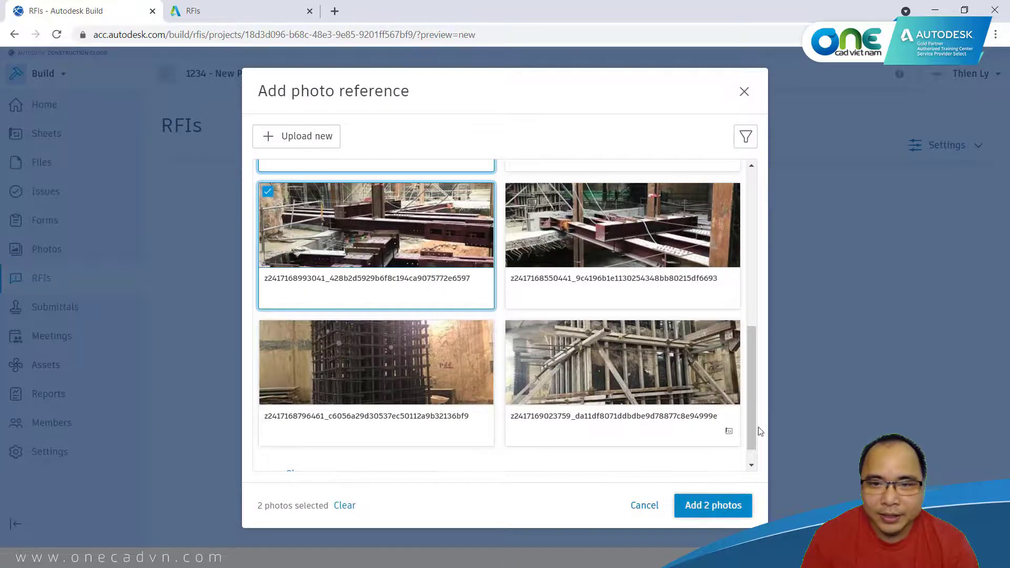
click(713, 505)
Set both the cost impact and the schedule impact of the RFI to Yes
scroll(492, 358, down, 5)
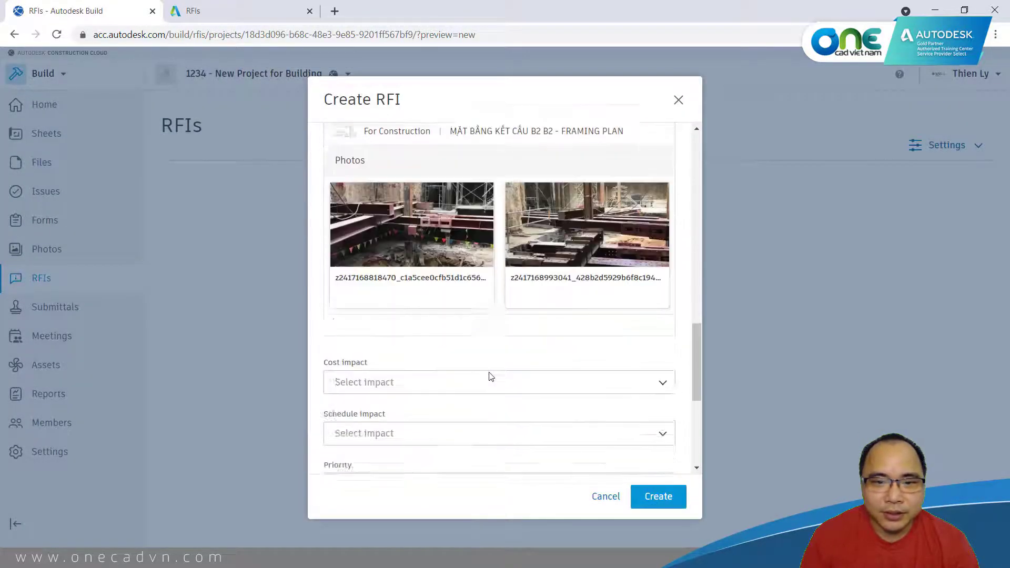
scroll(528, 277, down, 5)
scroll(510, 253, up, 1)
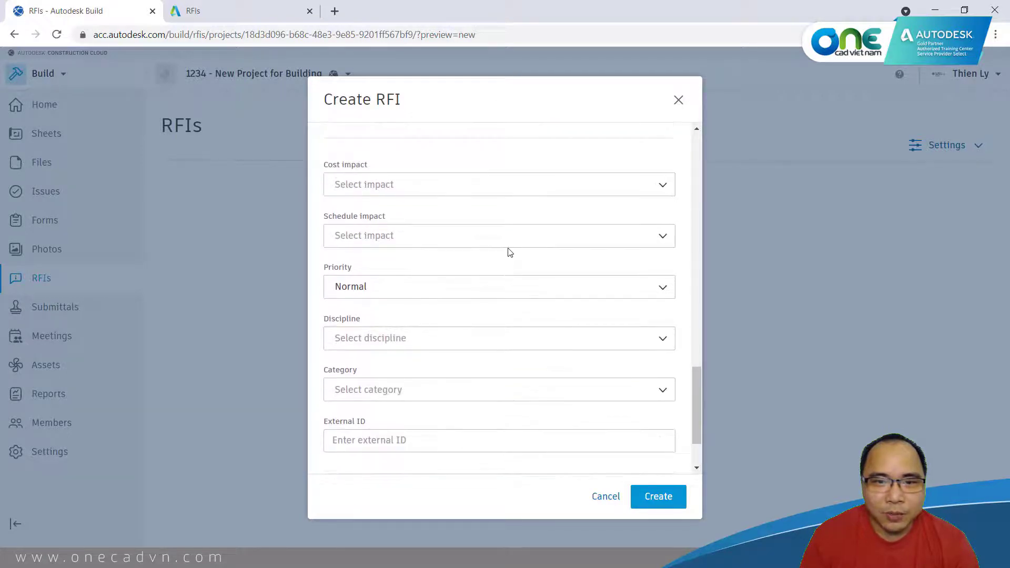
click(523, 194)
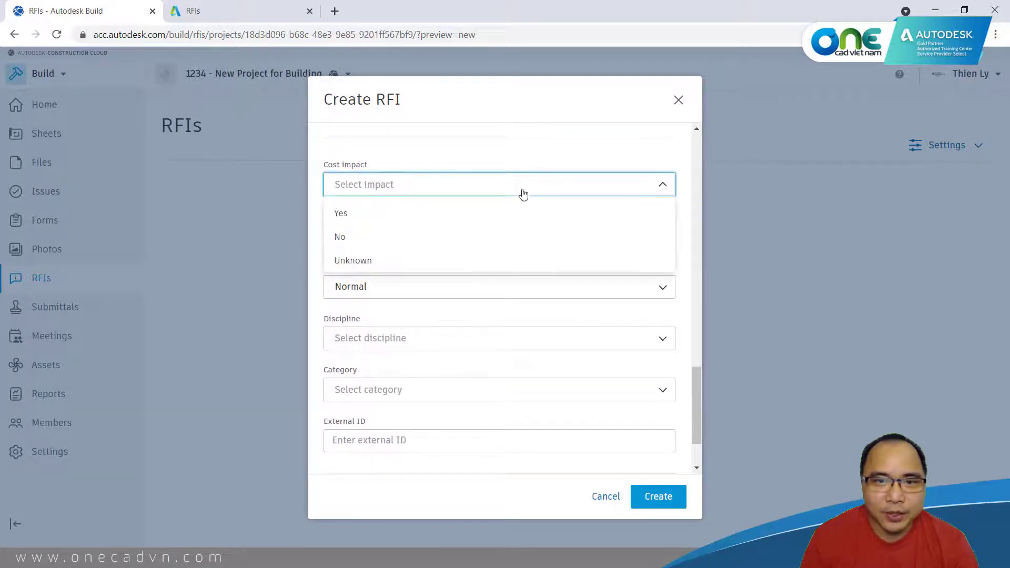
click(522, 224)
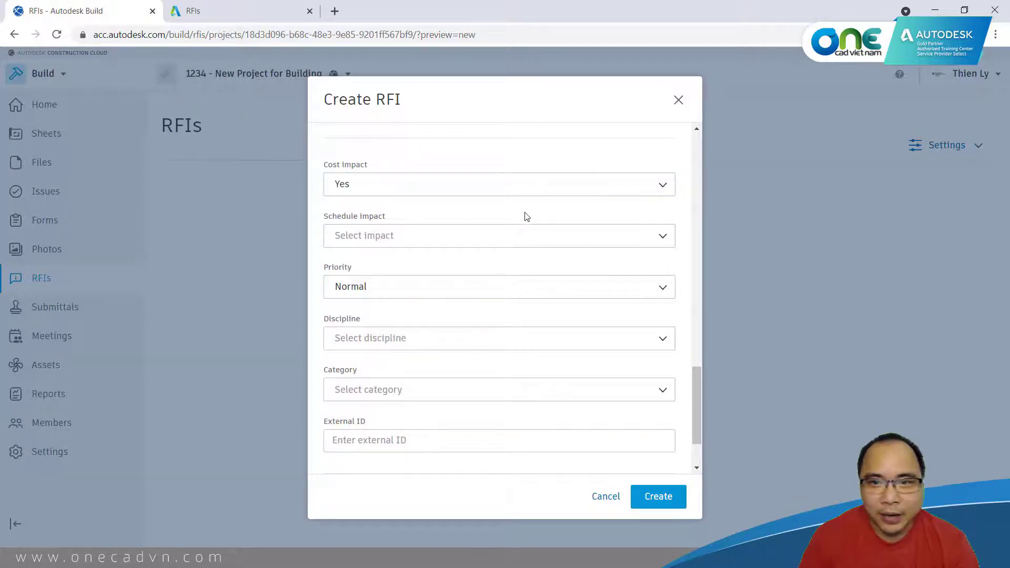
click(521, 235)
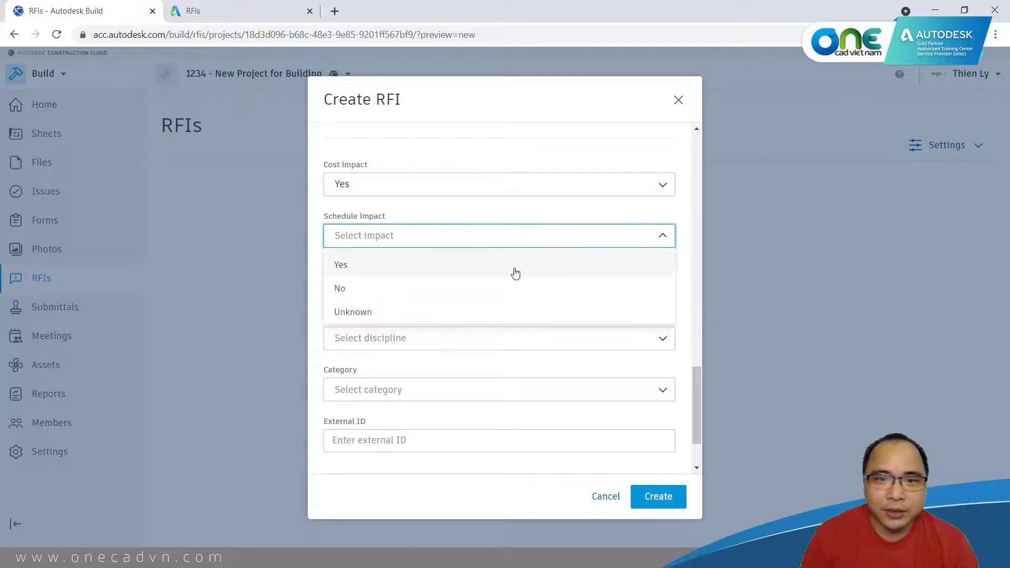
click(515, 271)
Set the RFI's priority to High and assign it the Civil/Site and Structural disciplines
scroll(537, 270, down, 2)
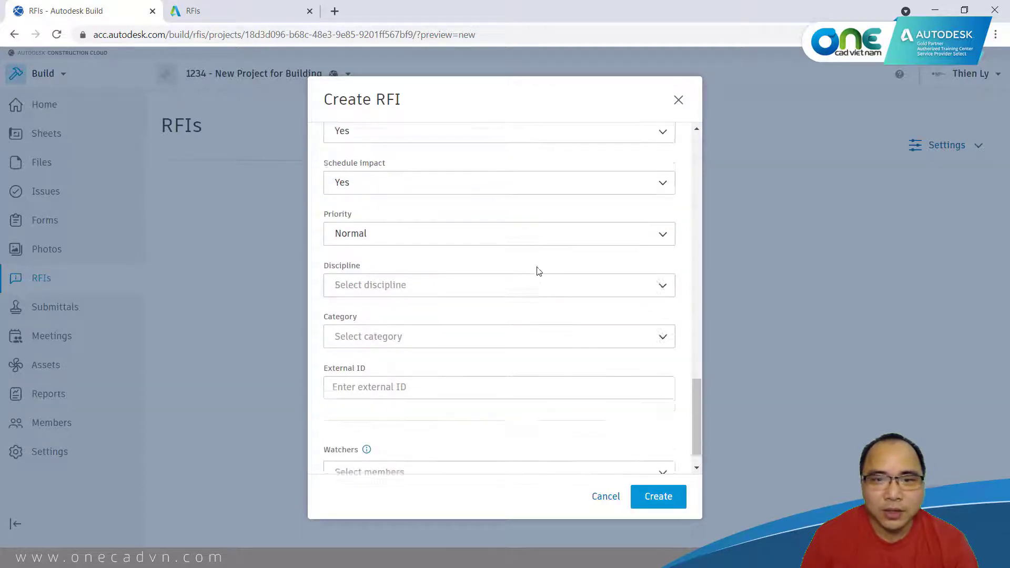
click(500, 209)
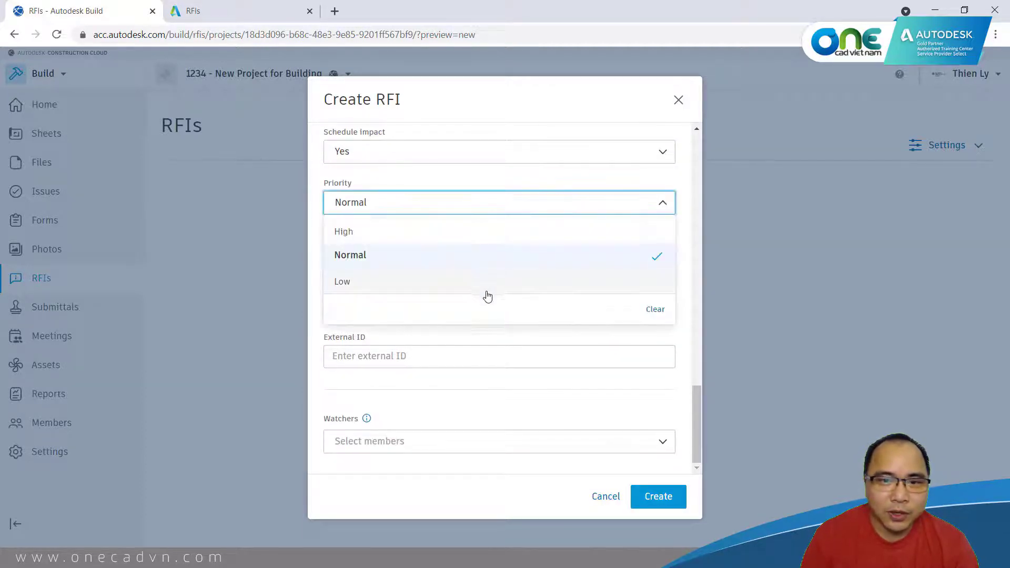
click(509, 237)
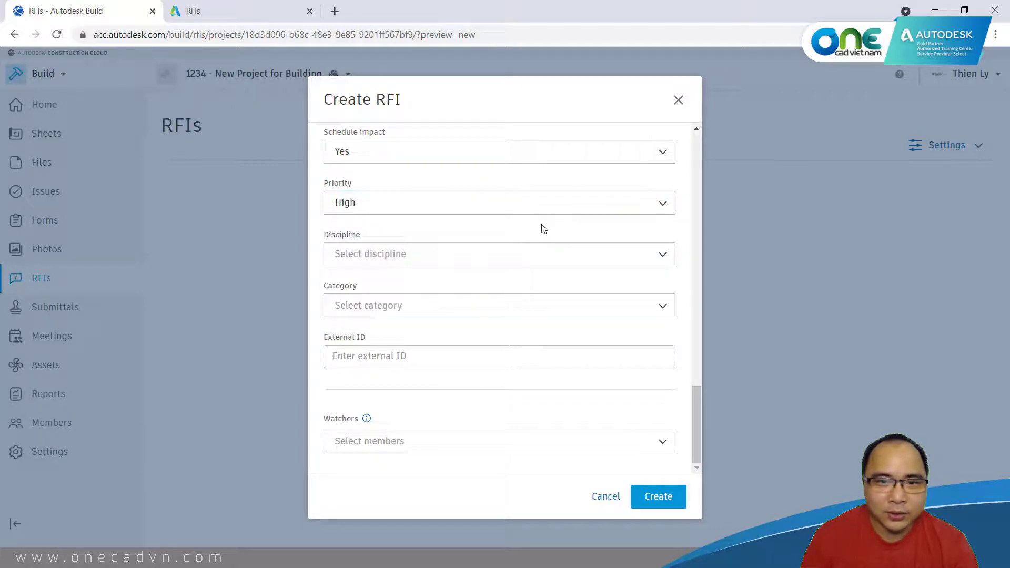
click(529, 261)
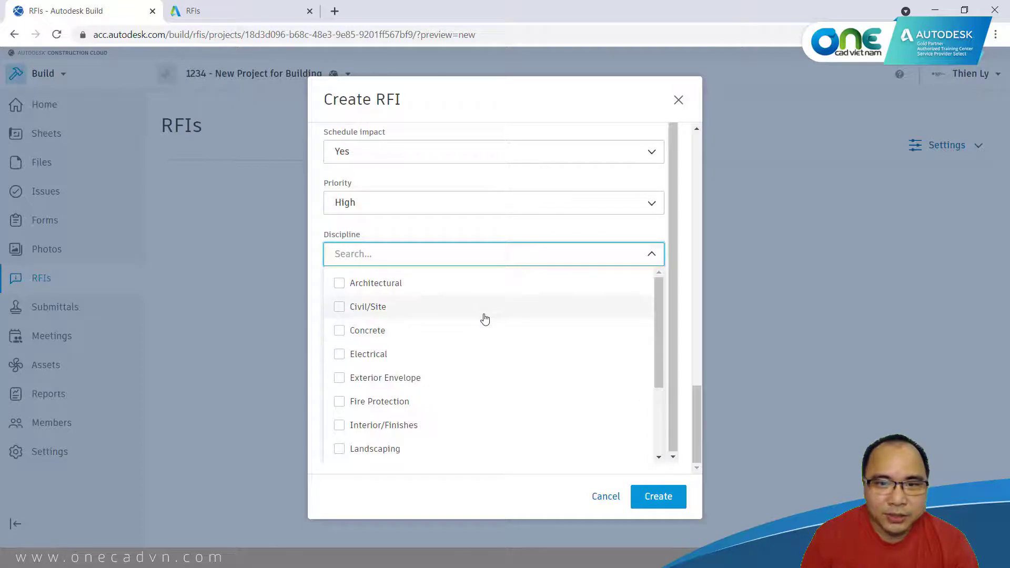
click(340, 312)
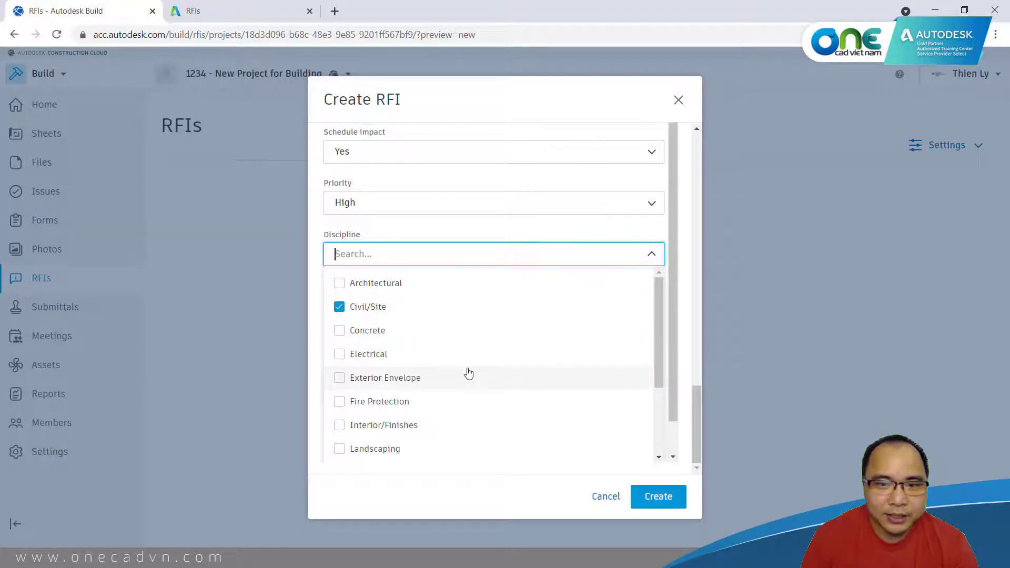
scroll(467, 375, down, 2)
scroll(392, 389, down, 1)
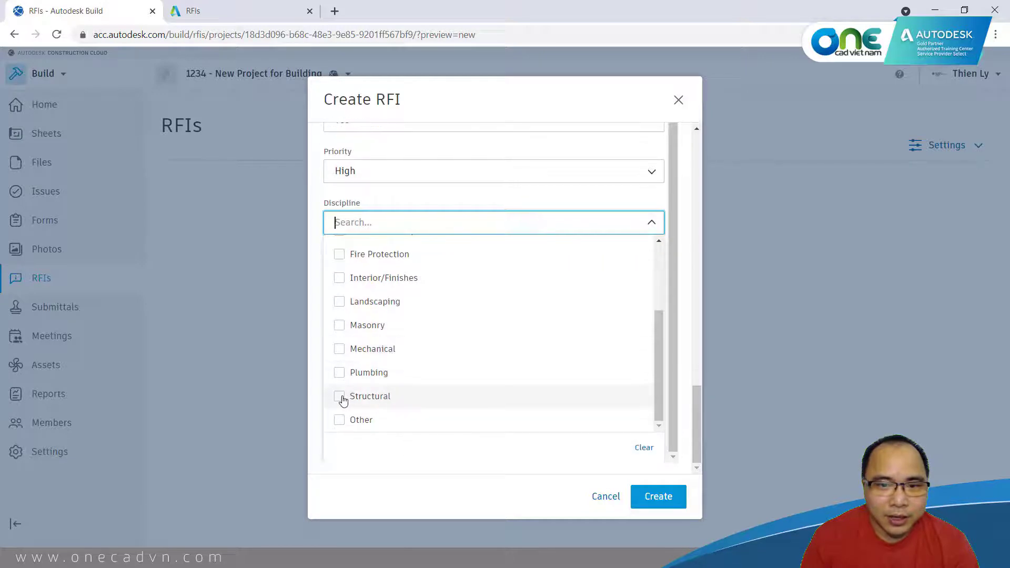
click(340, 397)
click(509, 202)
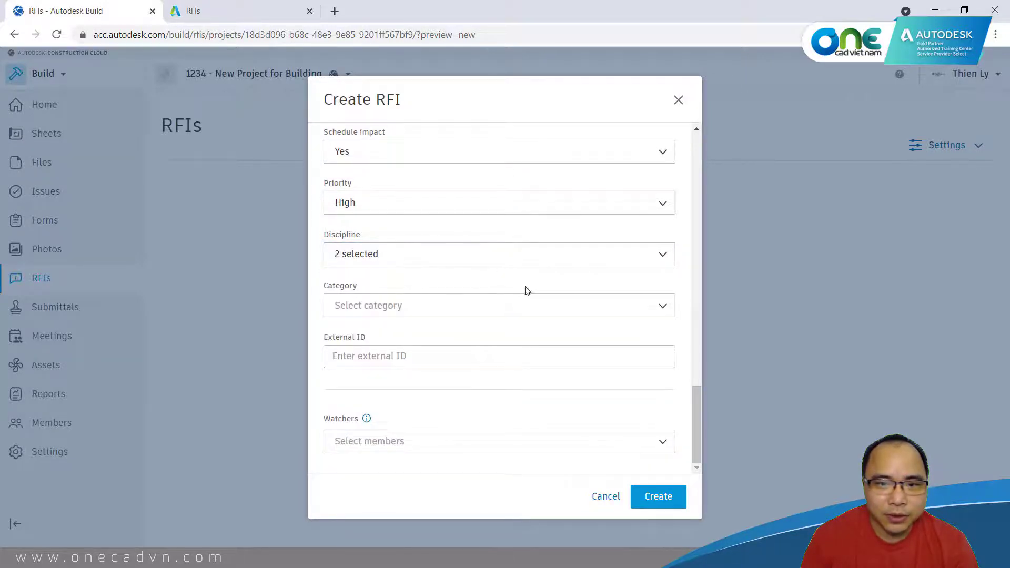
Set the category of the RFI to Field condition
click(547, 304)
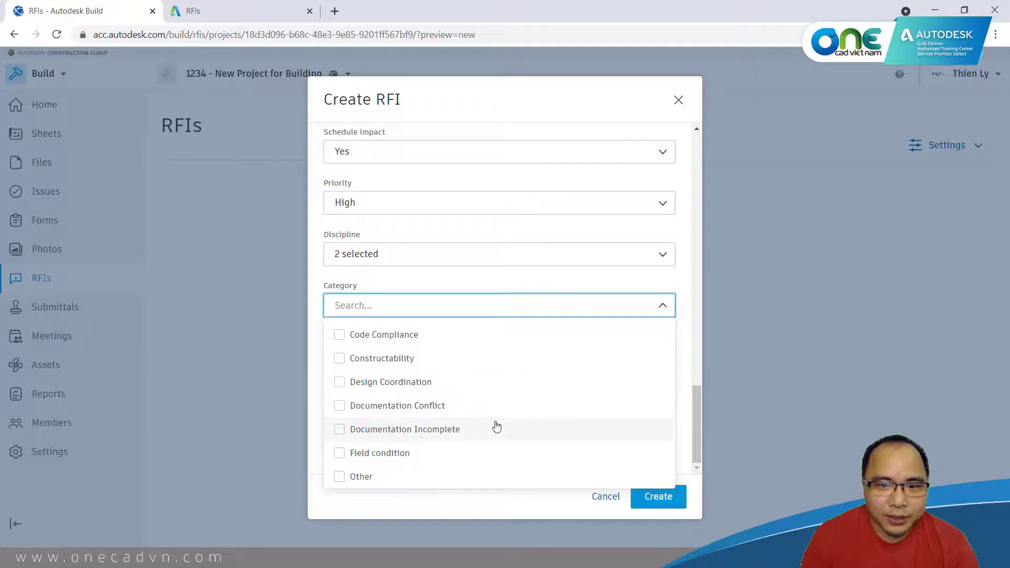
click(339, 453)
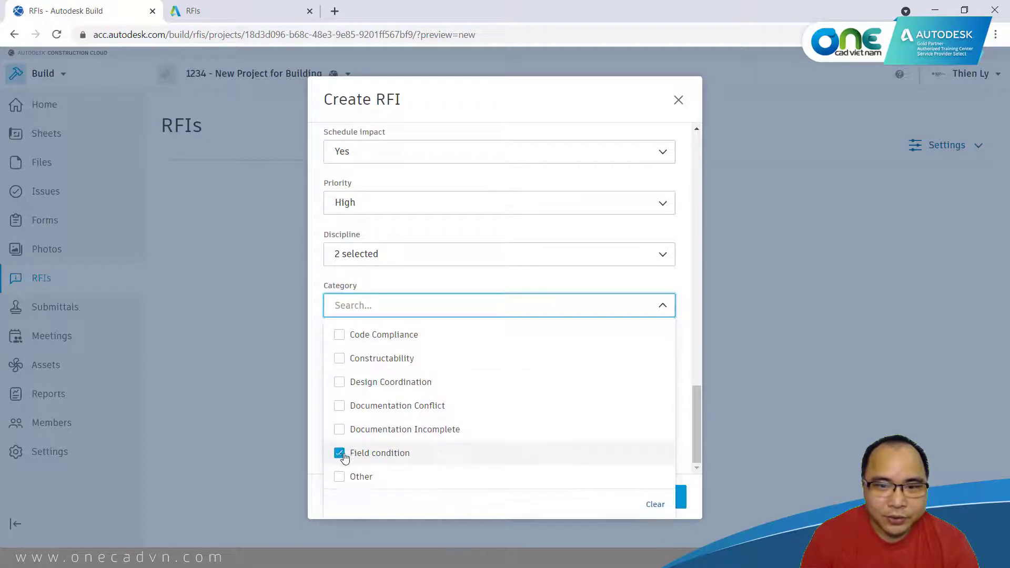
click(529, 288)
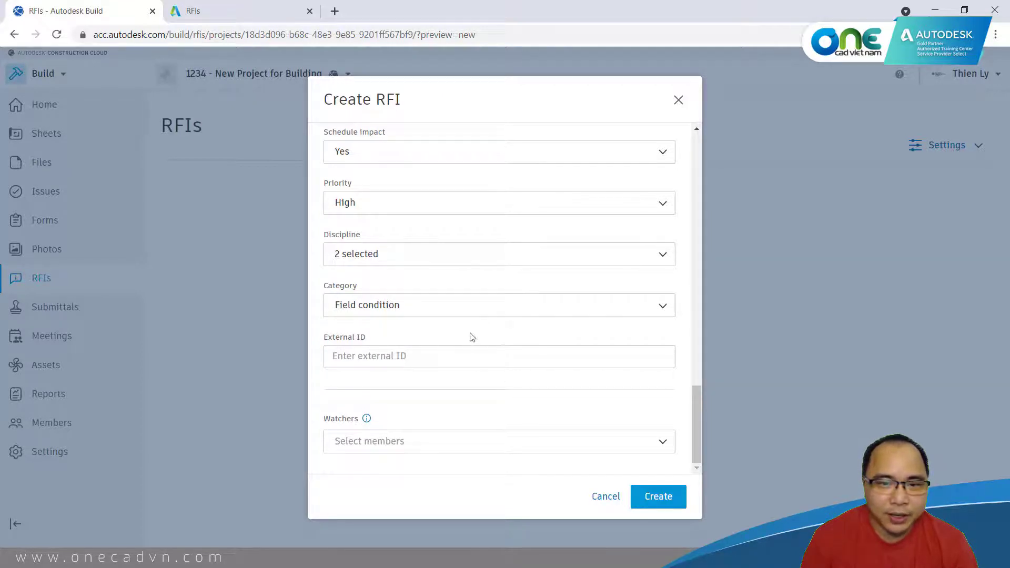
Add the members from Công Ty DesignBuild and OneCAD as watchers and create the RFI
click(593, 450)
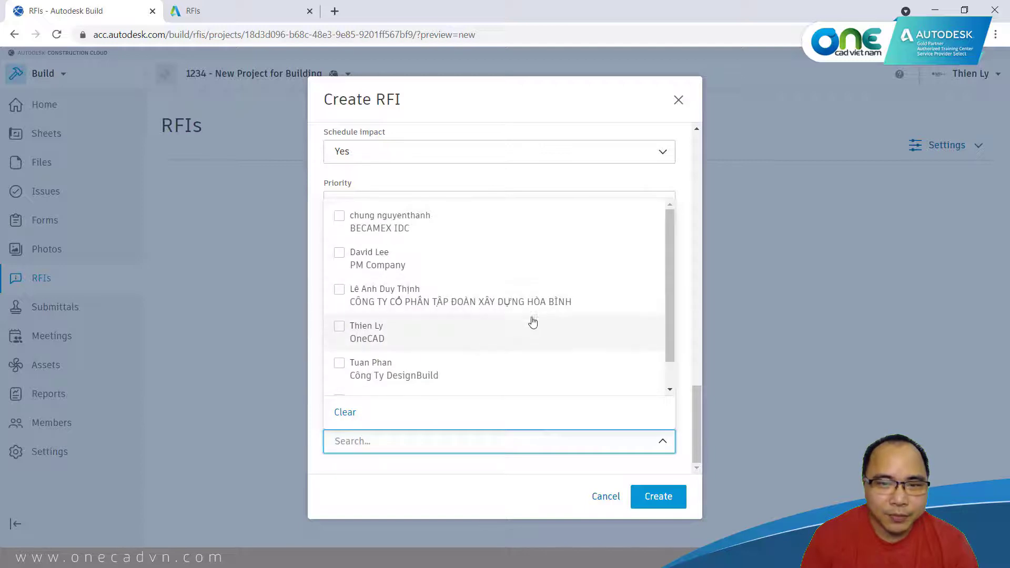
click(340, 365)
click(339, 331)
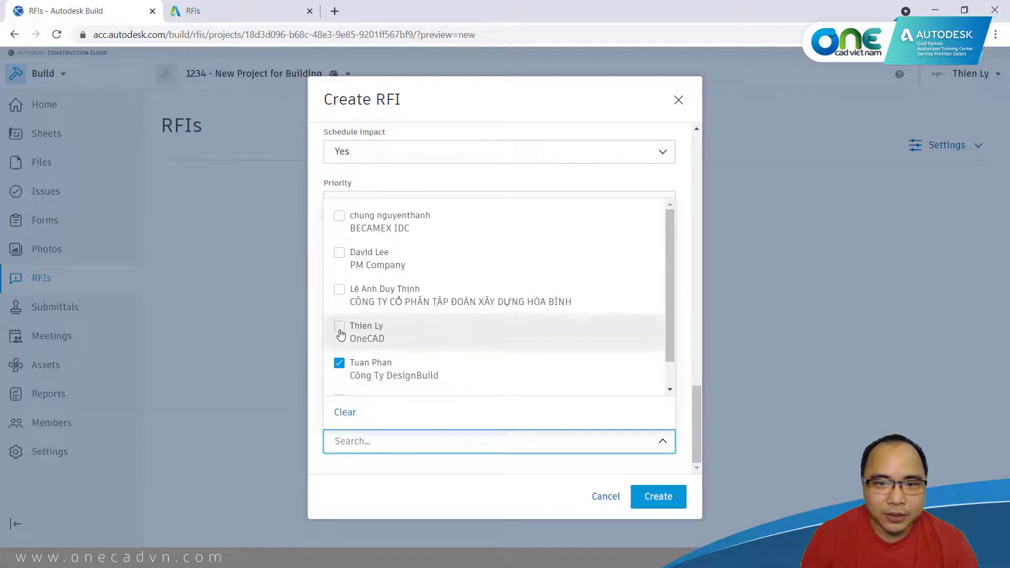
click(582, 113)
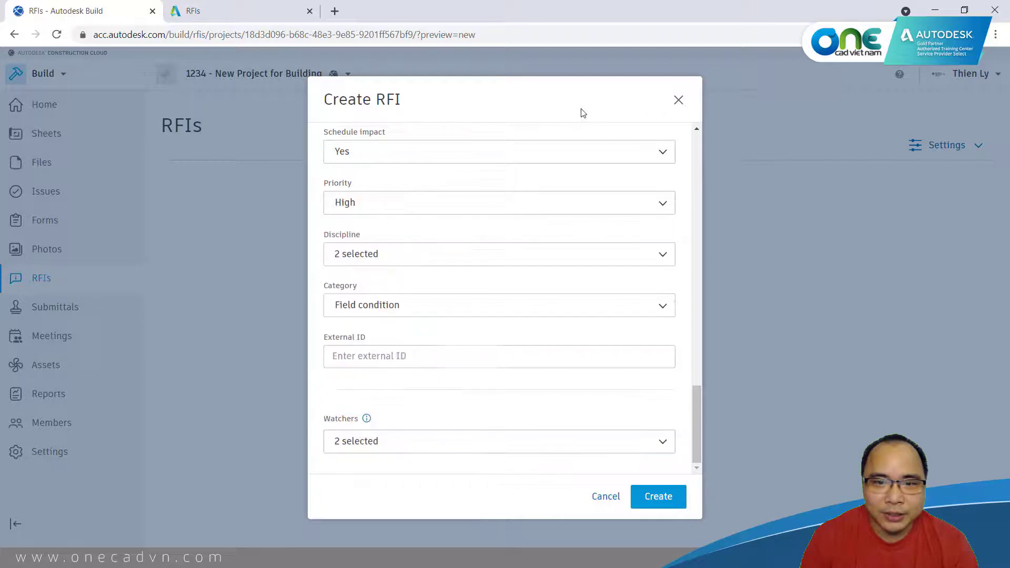
click(666, 500)
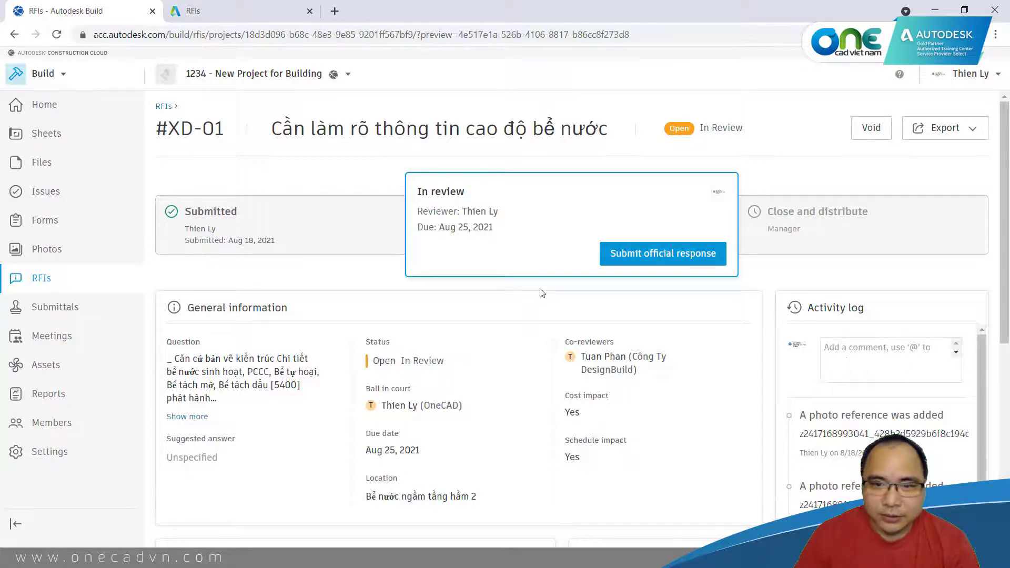
Review the created RFI's general information, activity log, additional information and references
scroll(515, 365, down, 3)
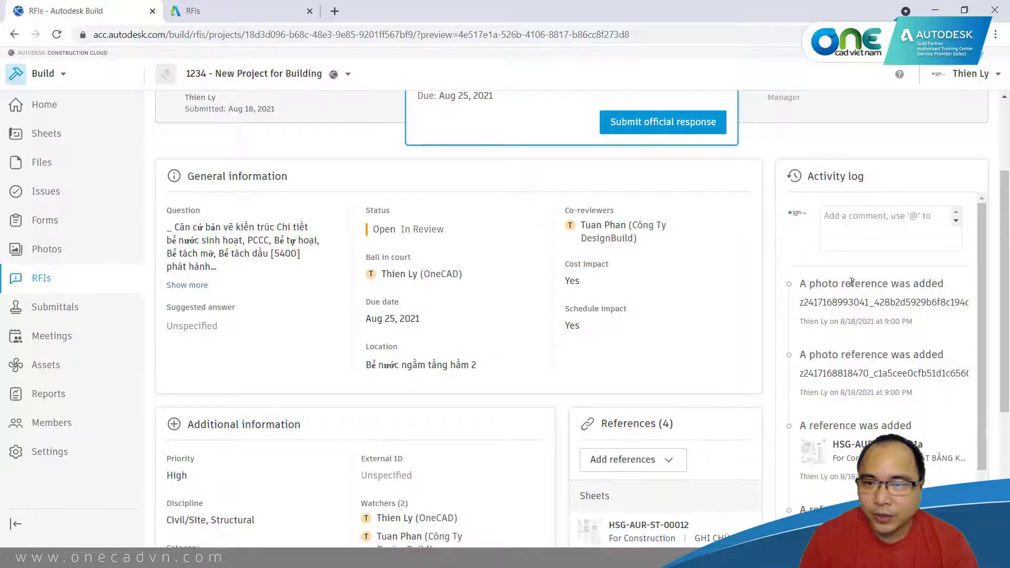
scroll(875, 333, down, 3)
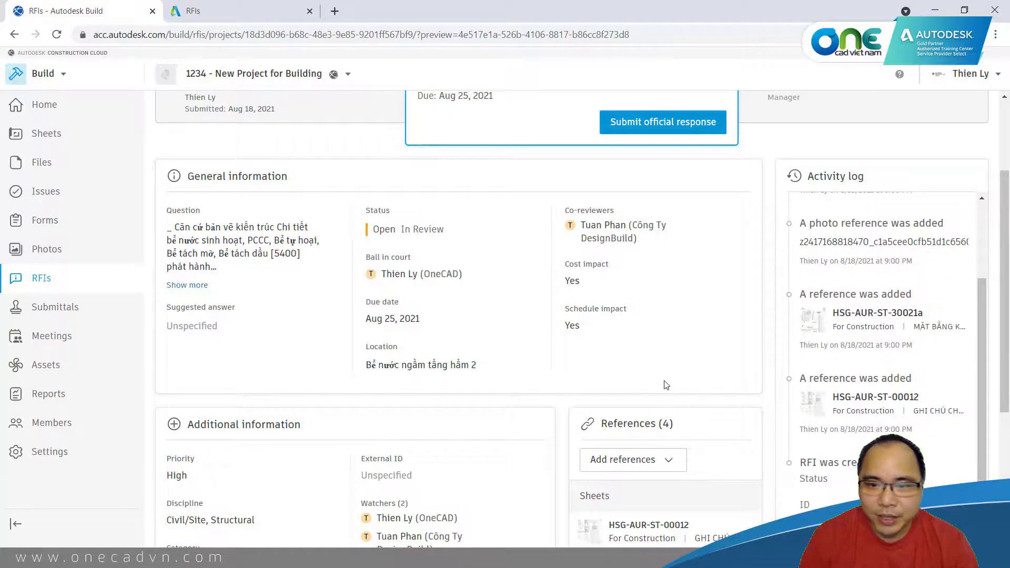
scroll(666, 385, down, 4)
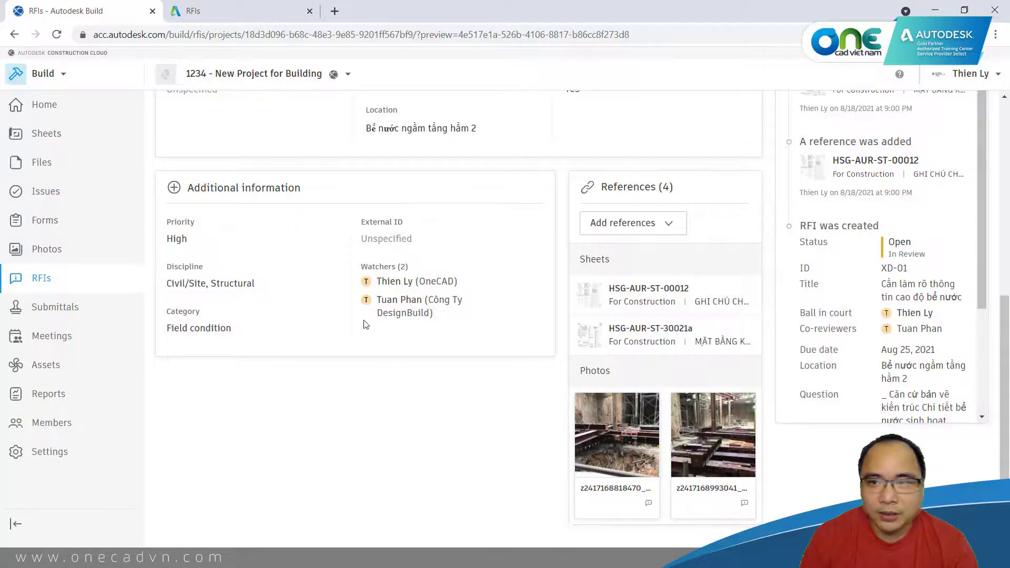
scroll(689, 332, up, 3)
scroll(695, 342, up, 5)
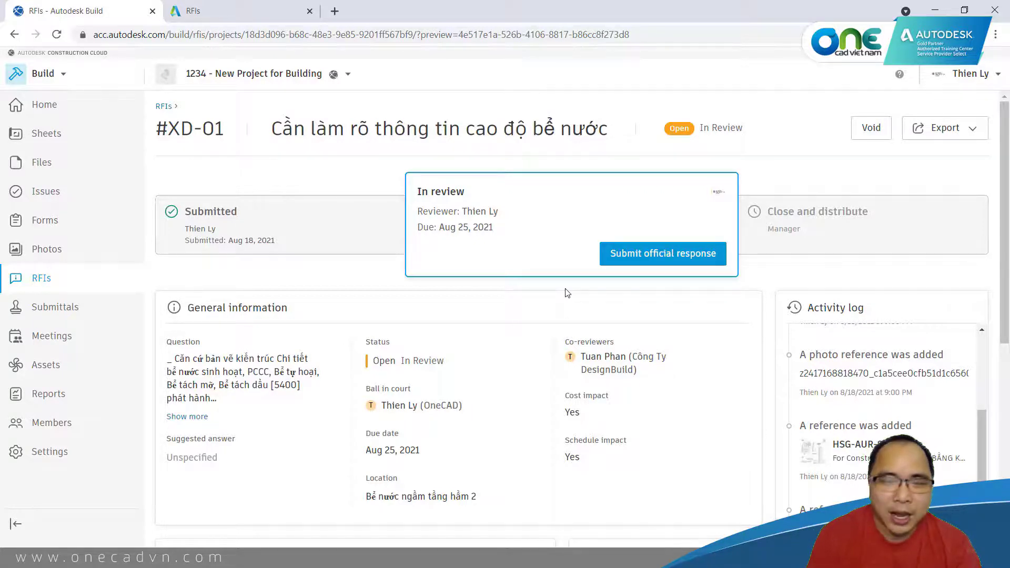
Start the official response with status Open Answered and write "Bản vẽ liên quan đến bể nước ngầm đã được cập nhật."
click(694, 262)
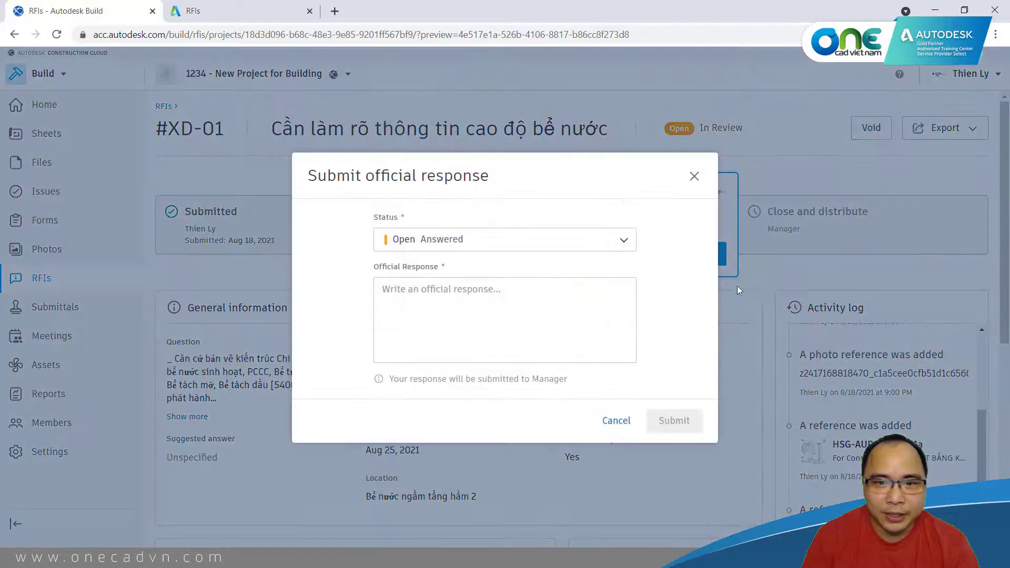
click(539, 248)
click(535, 278)
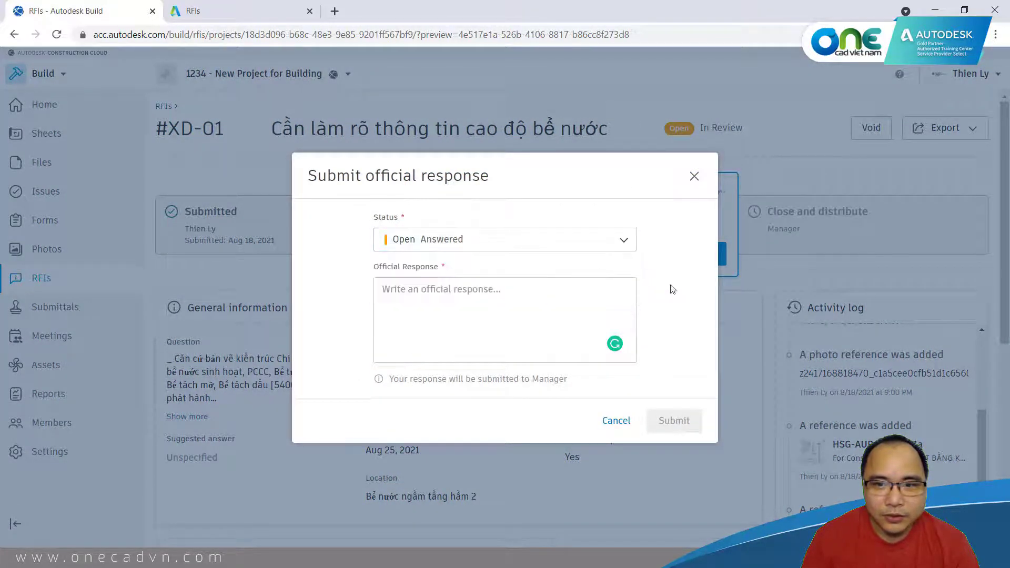
click(509, 291)
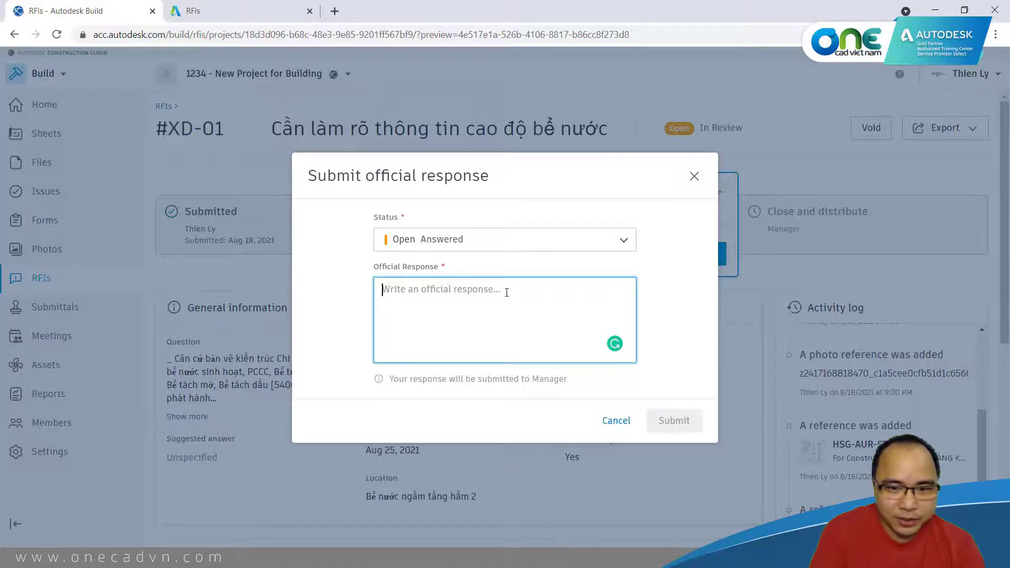
text(Ban)
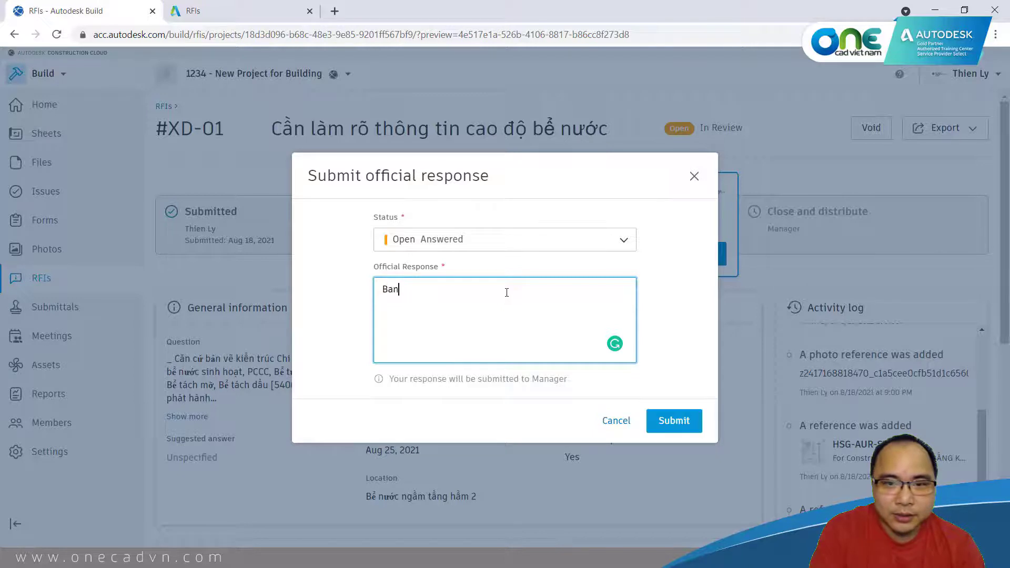
text( vẽ liên qua)
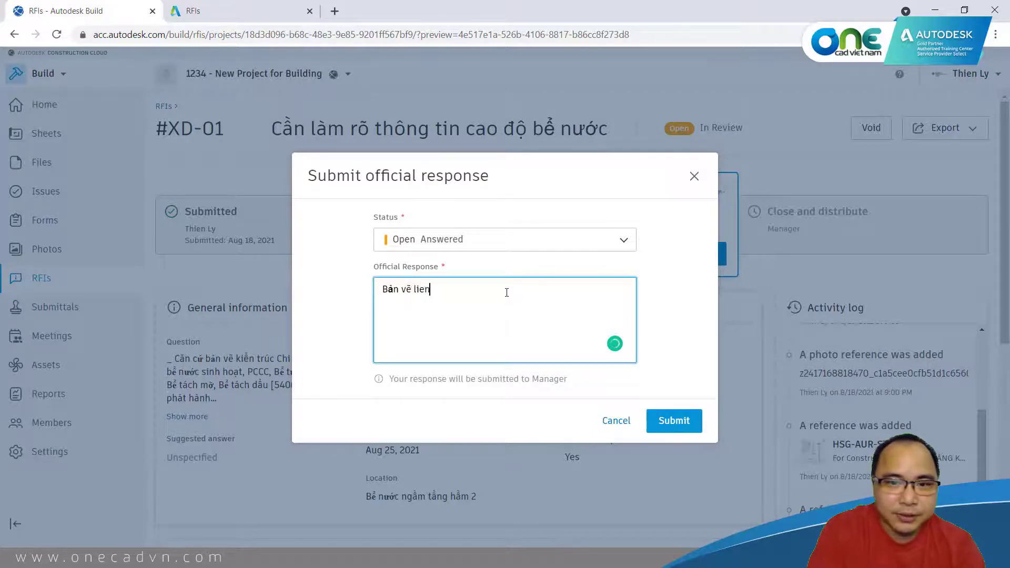
text(n đen)
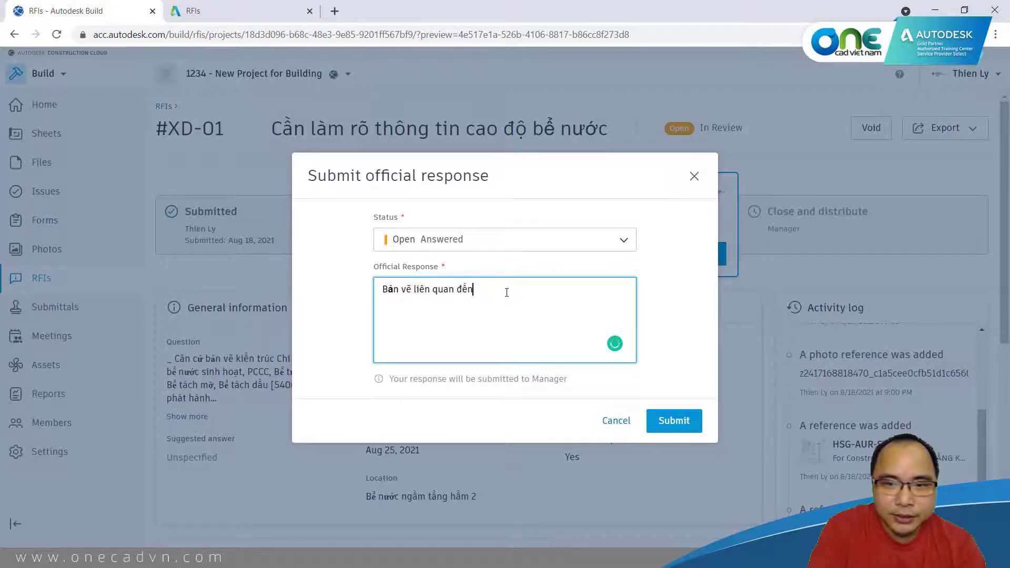
text( bể nuoc)
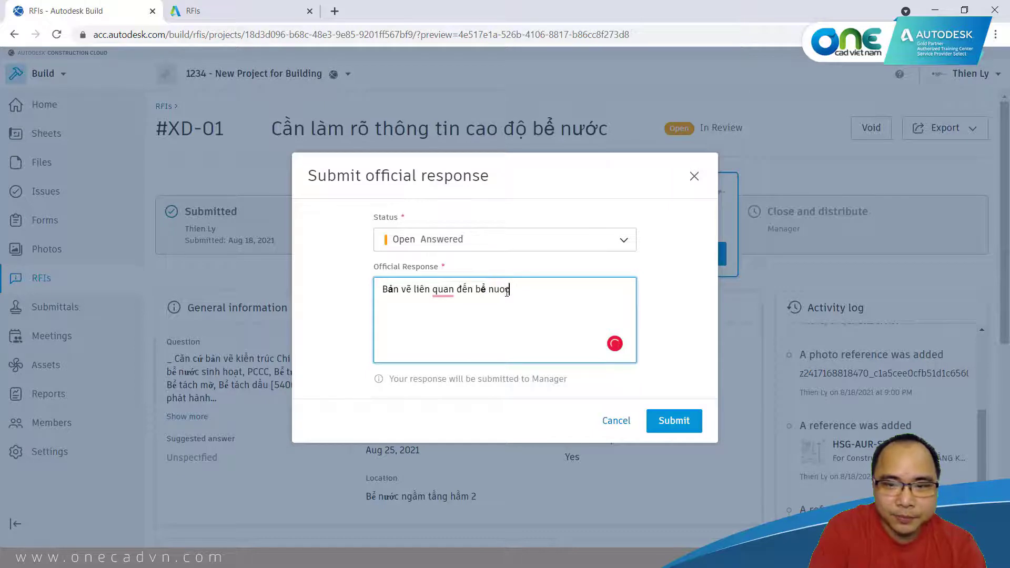
text(ws ngầm đa)
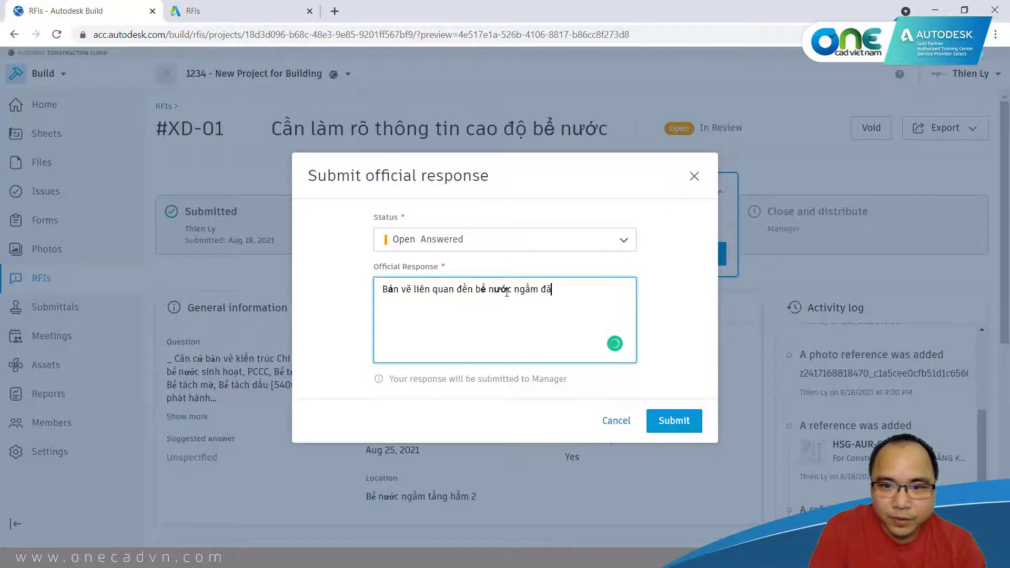
text( đuợc cập nhat)
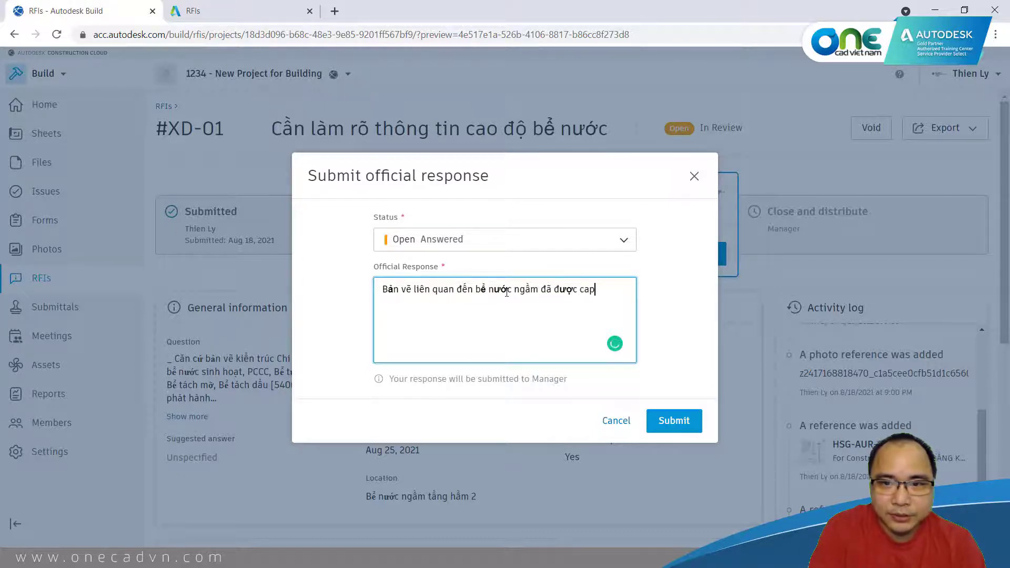
text(.)
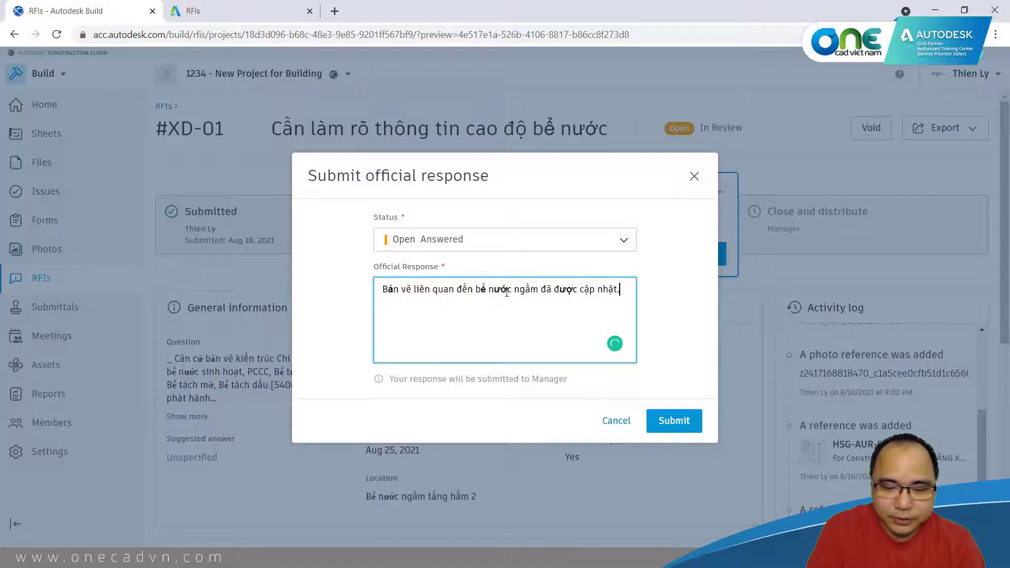
Add a second line "Nhà thầu vui lòng xem bản vẽ số ......" to the response and submit it
key(Return)
text(Nhà thau)
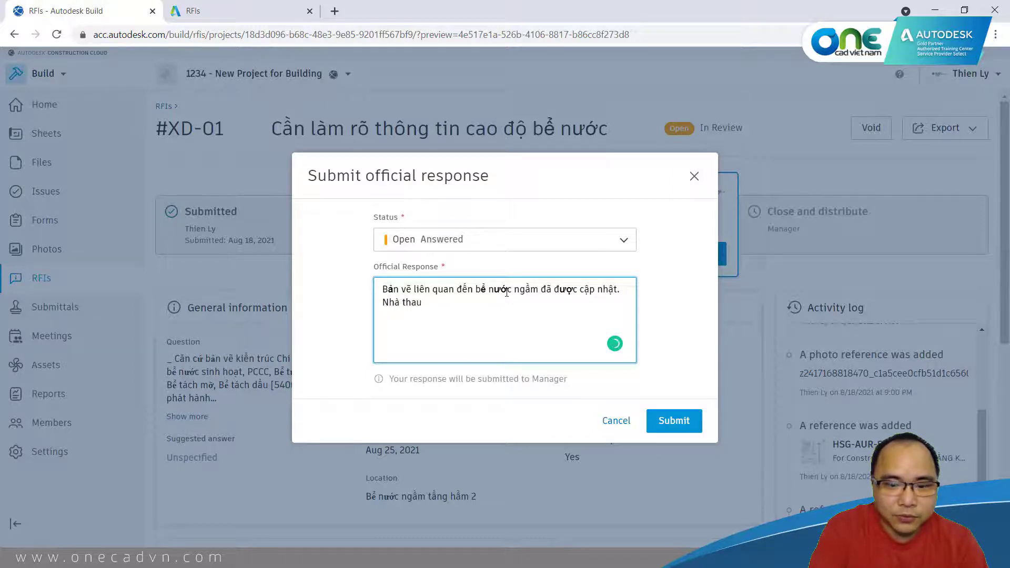
text( vui long)
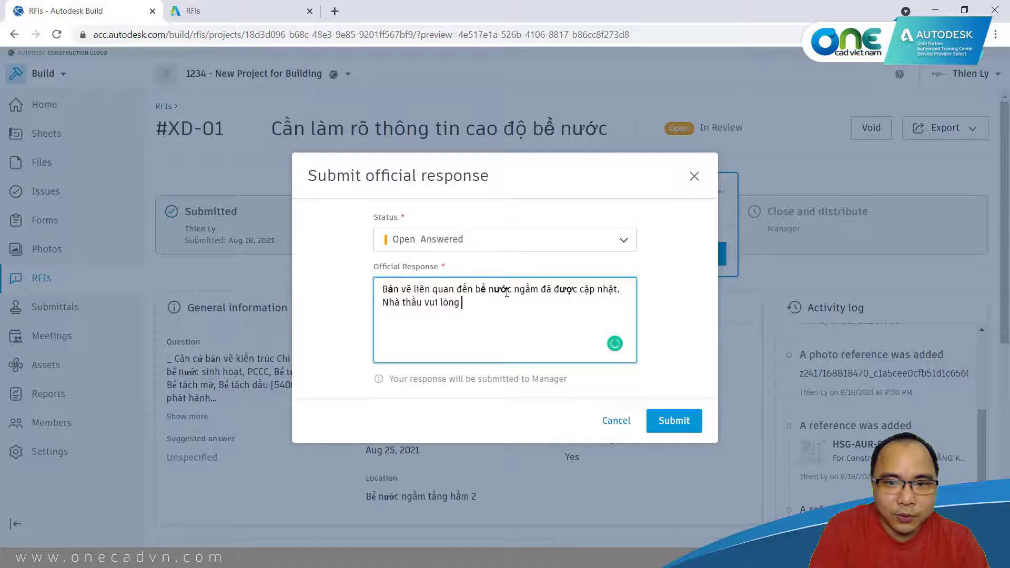
text(xem bản vẽ)
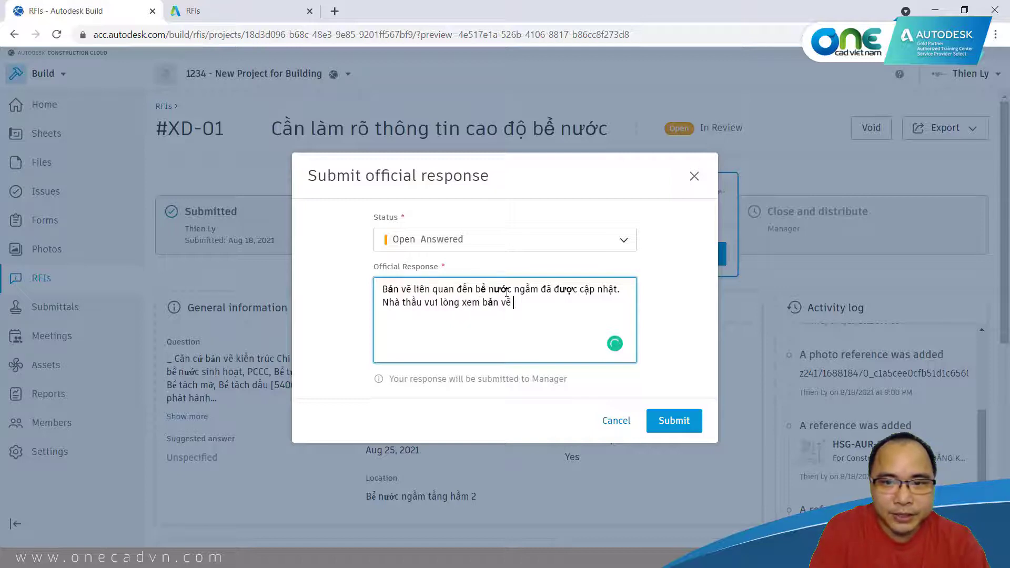
text( số ......)
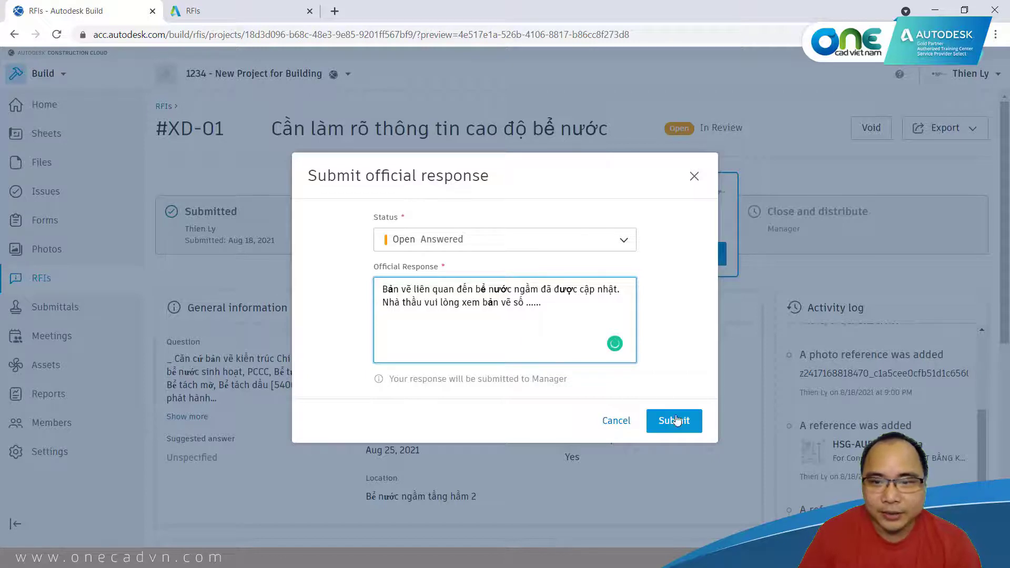
click(676, 421)
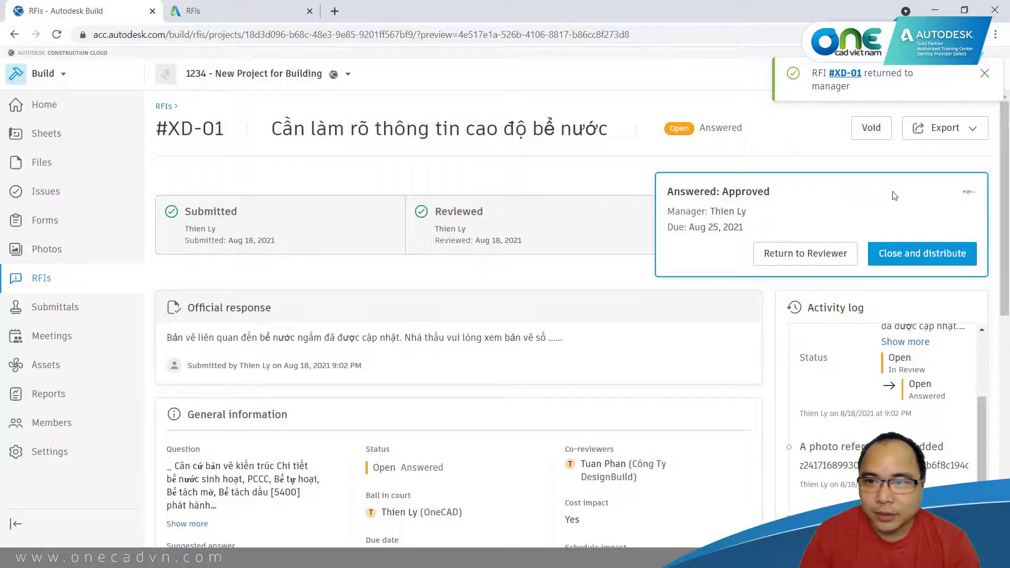
Examine the answered RFI's activity log, general information and references, and look at the sheets offered for an additional reference
scroll(875, 358, up, 5)
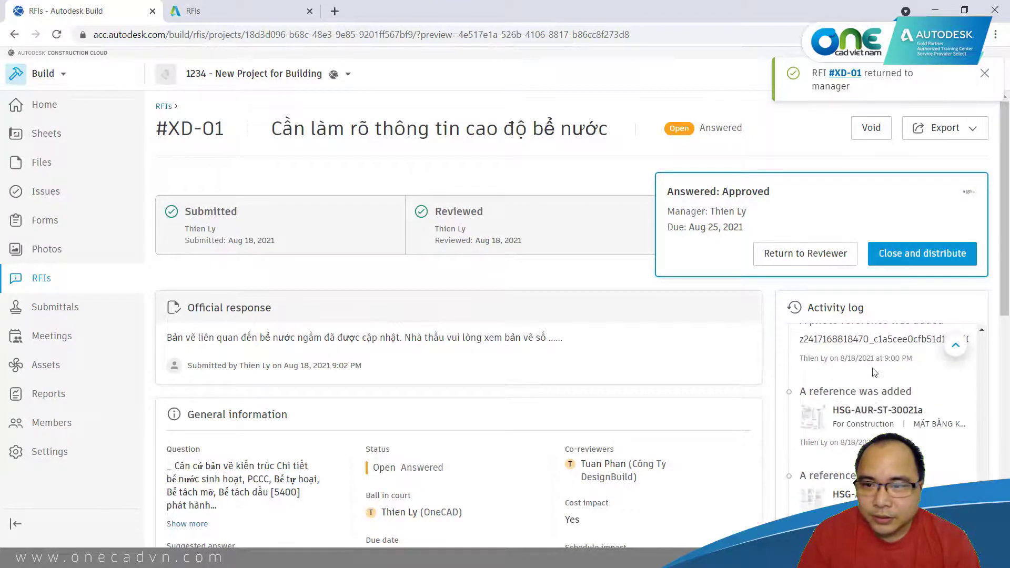
scroll(707, 378, down, 3)
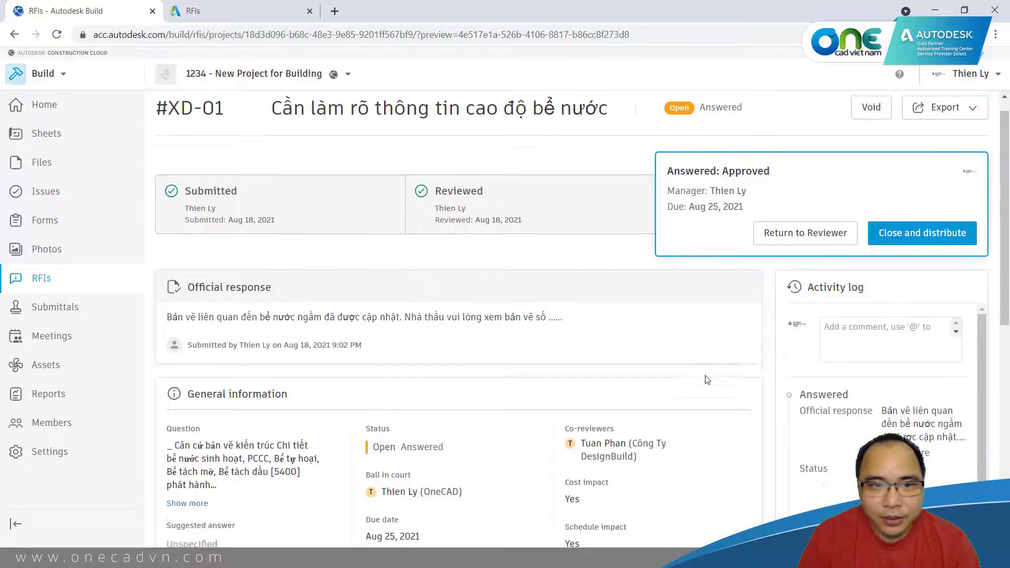
scroll(774, 380, down, 5)
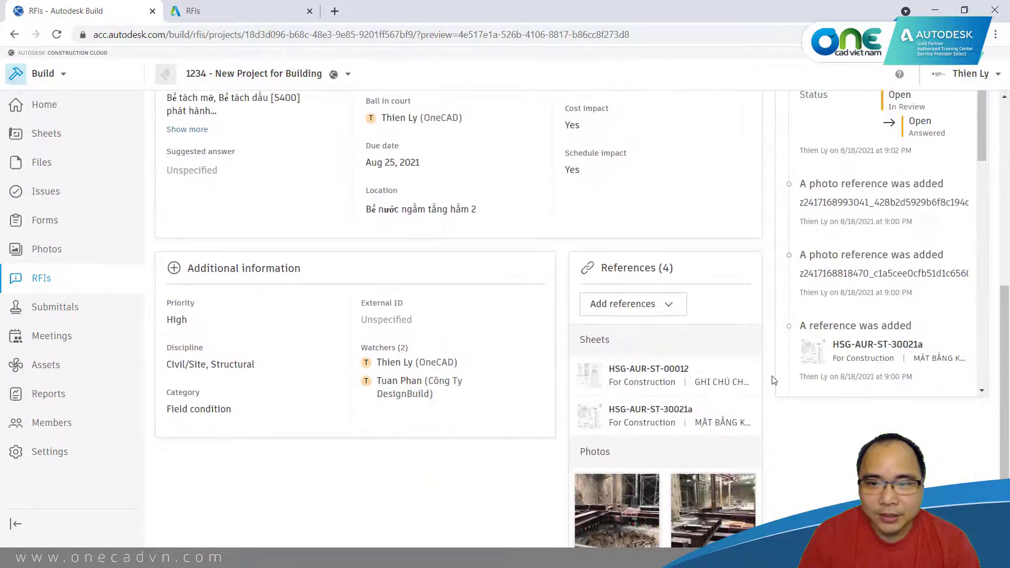
scroll(774, 380, up, 2)
scroll(773, 380, down, 3)
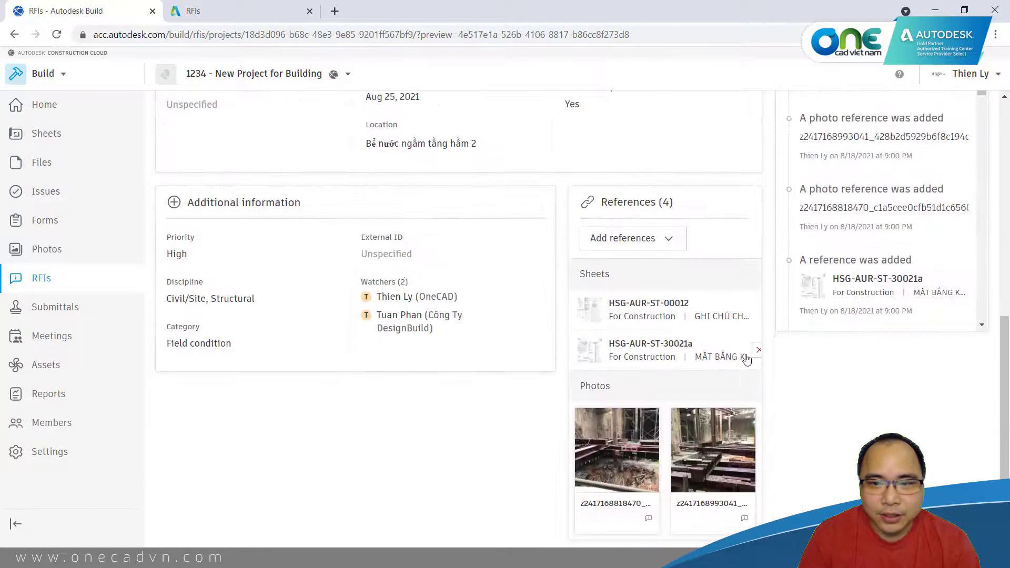
click(675, 246)
click(652, 292)
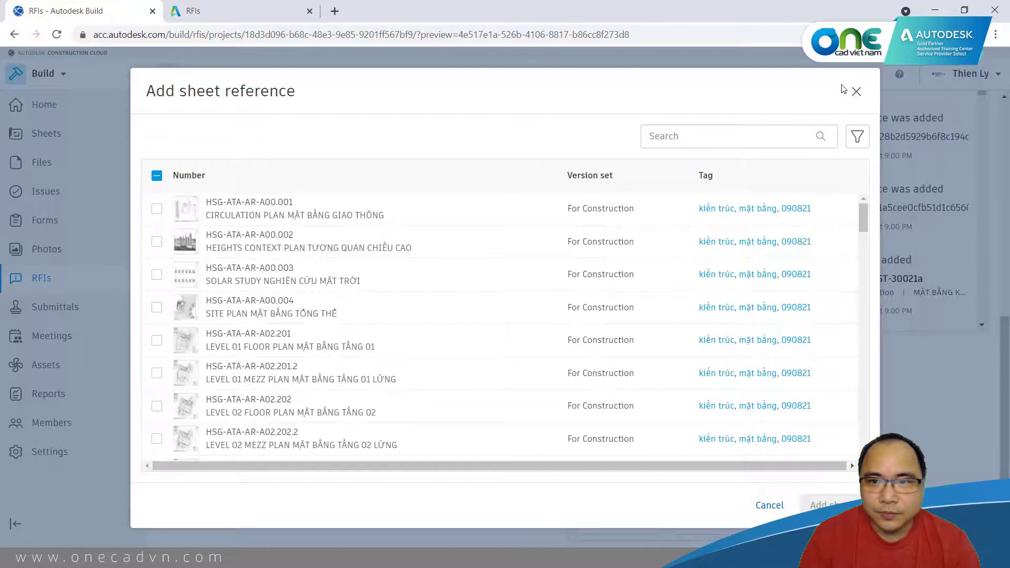
click(856, 91)
scroll(771, 299, up, 9)
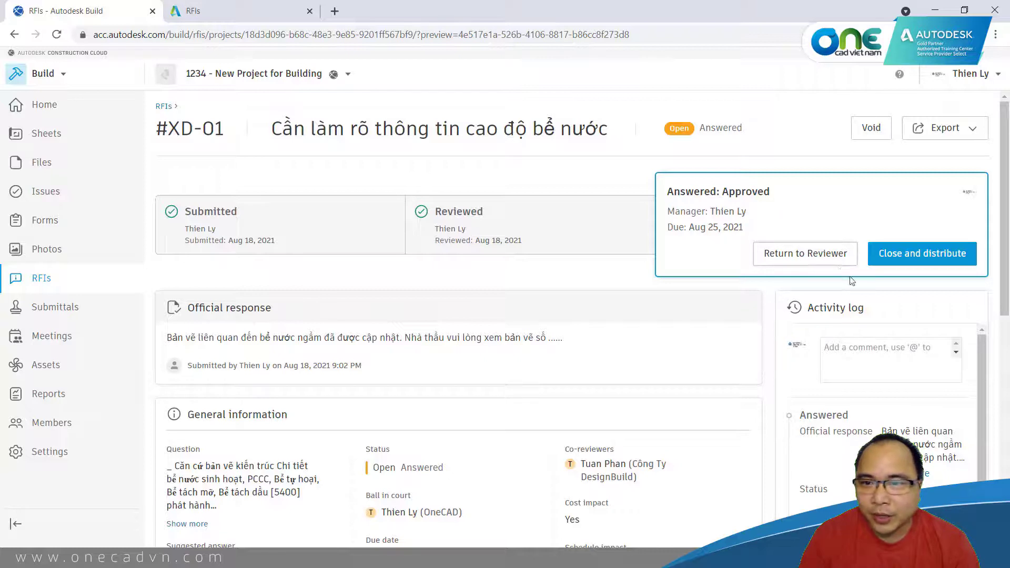
Close and distribute the RFI with the comment "Đon vị TK đã trả lời, nhà thầu vui lòng kiểm tra."
click(935, 260)
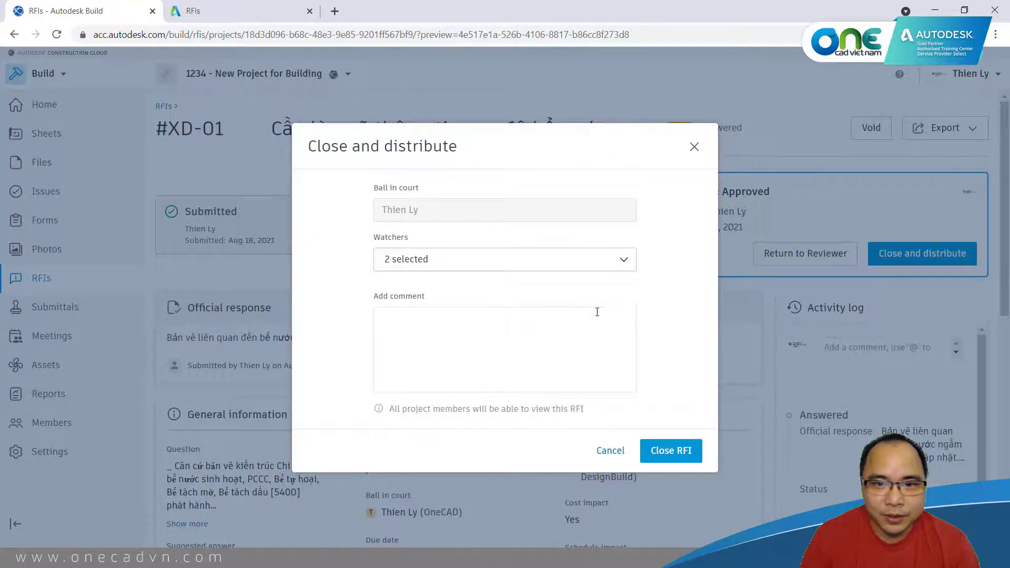
click(561, 318)
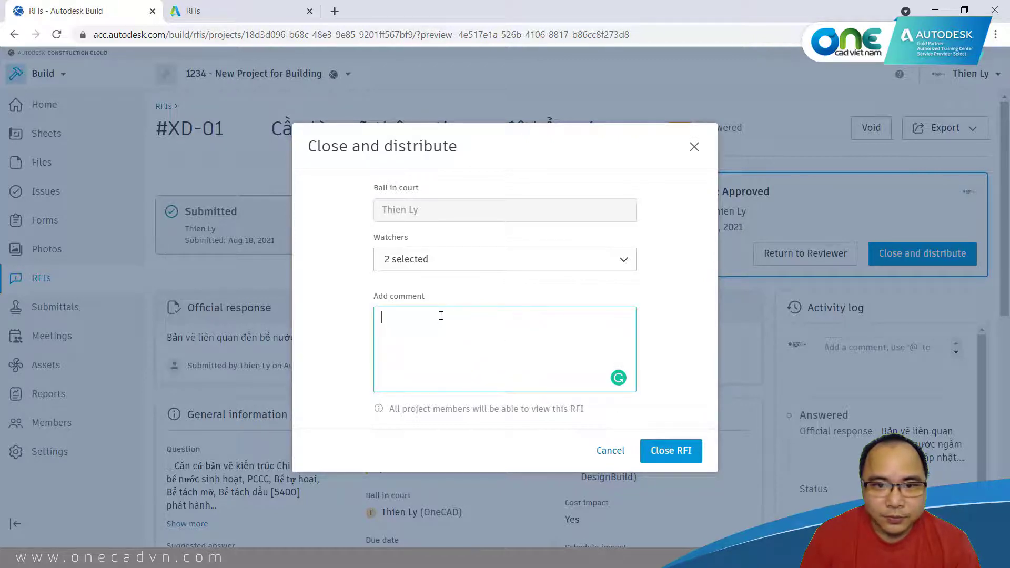
click(512, 263)
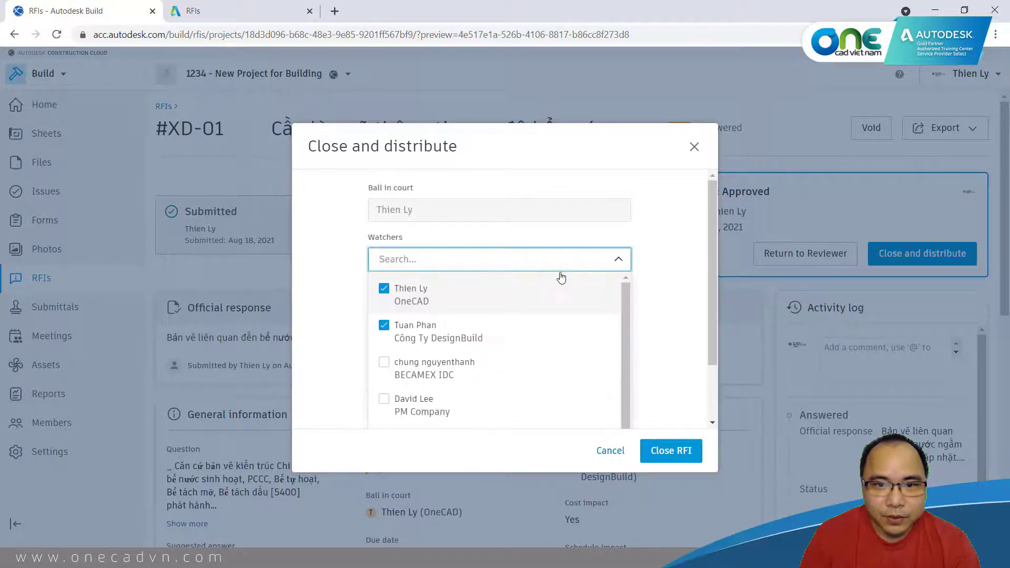
click(663, 266)
click(481, 318)
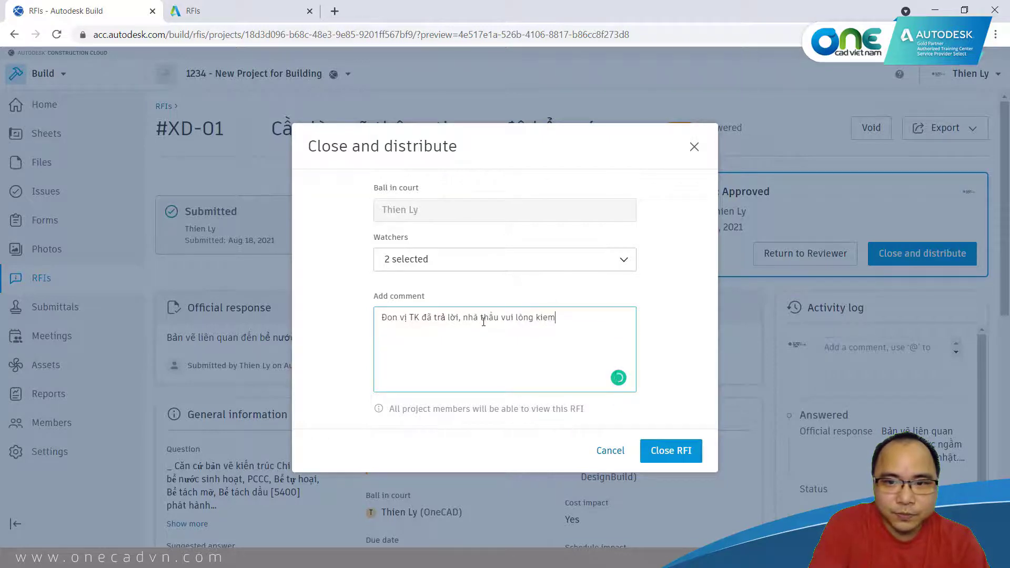
text(er tra)
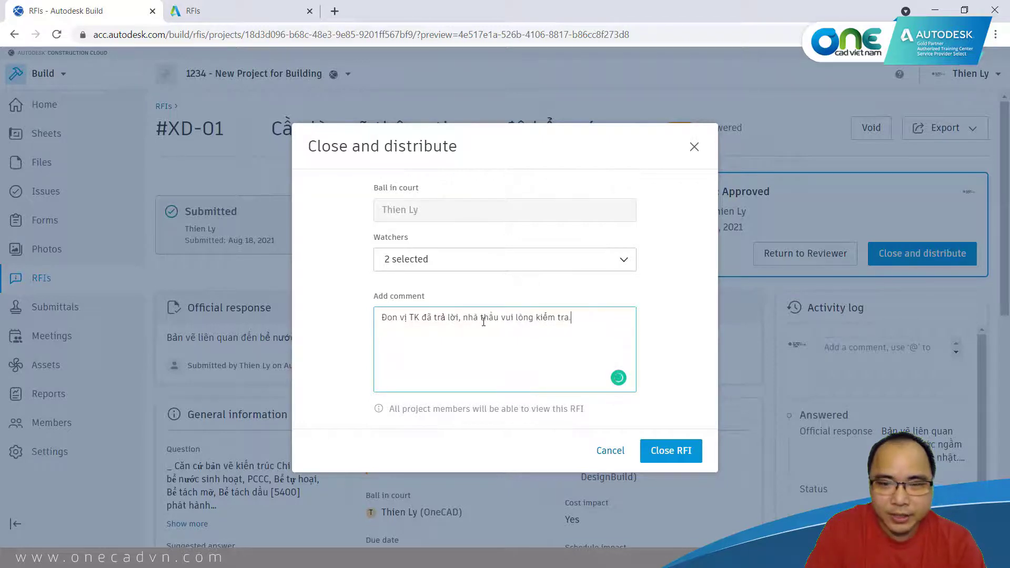
click(669, 452)
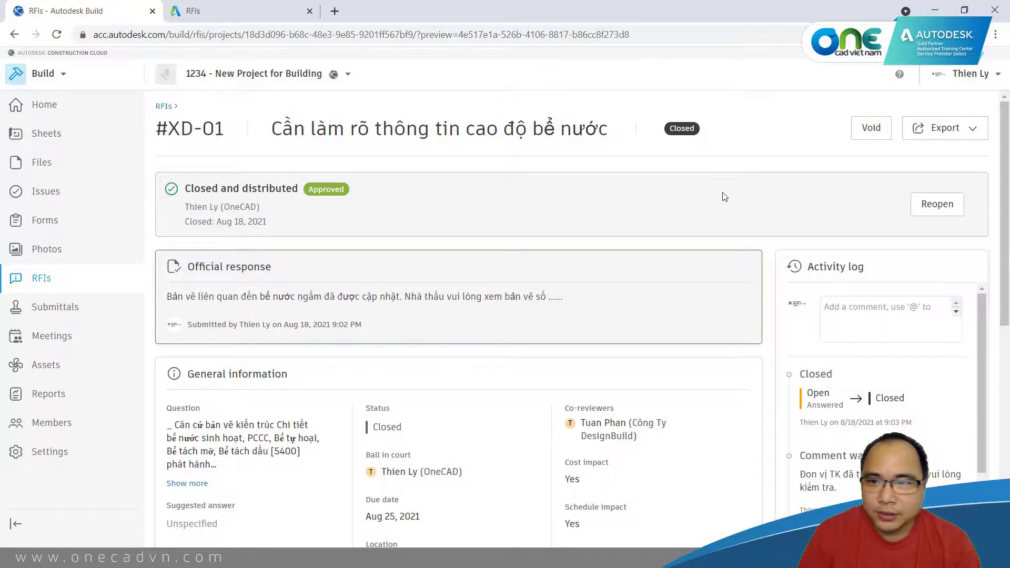
Review the closed RFI's official response, general information and activity log, and return to the list of RFIs
scroll(724, 197, down, 5)
scroll(895, 230, up, 4)
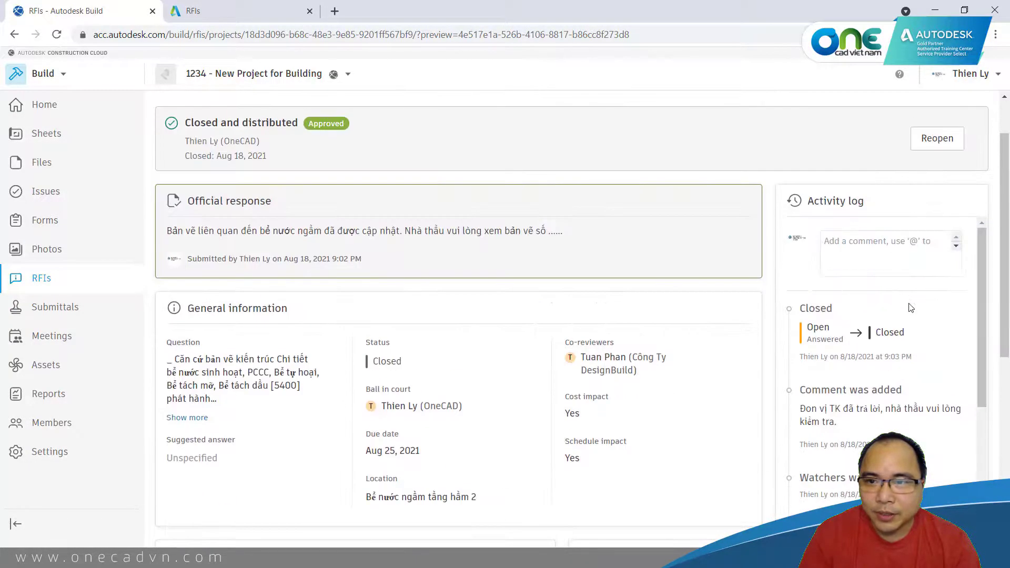
scroll(911, 356, down, 5)
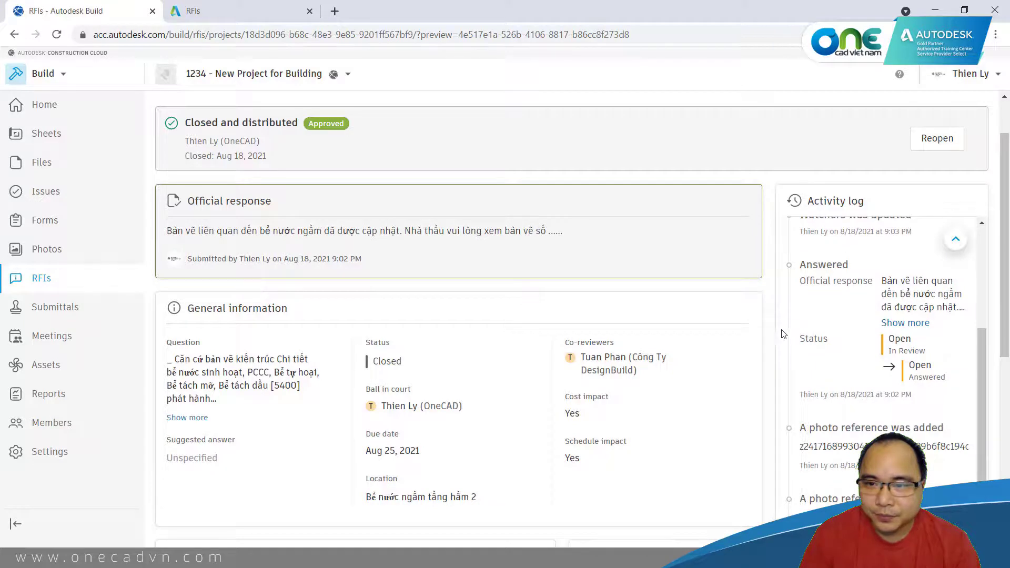
scroll(824, 346, down, 6)
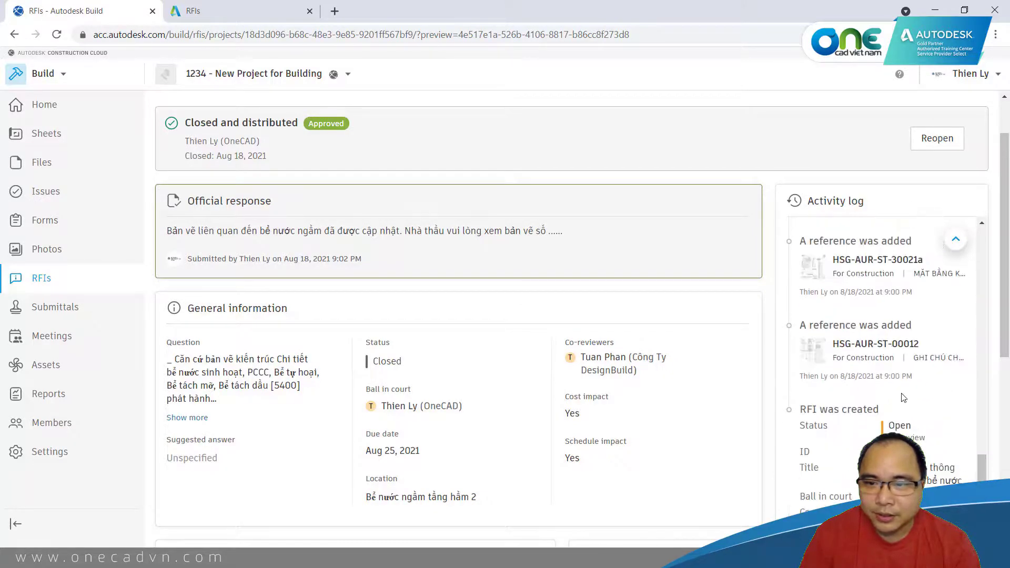
scroll(897, 407, up, 10)
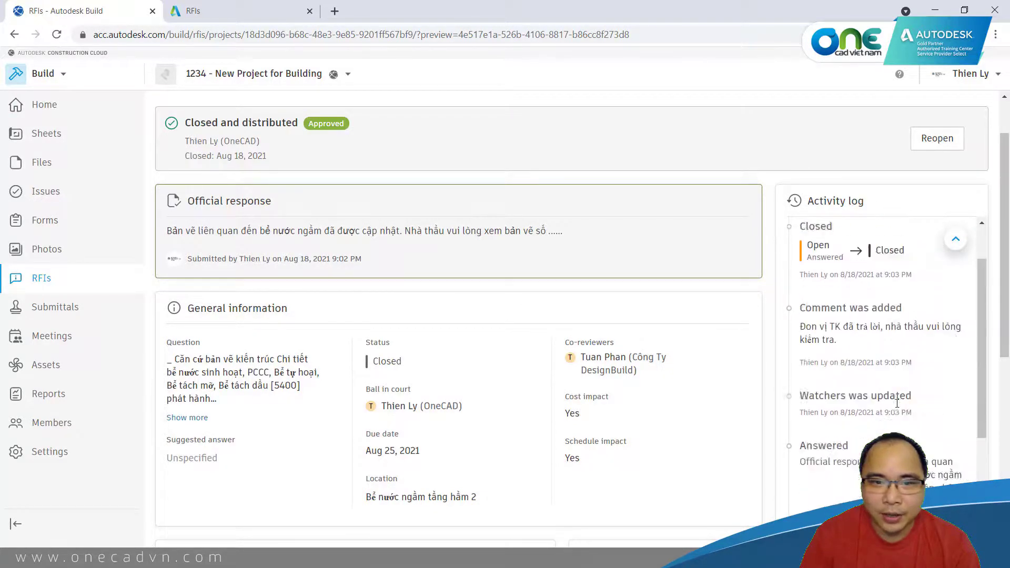
scroll(769, 290, down, 4)
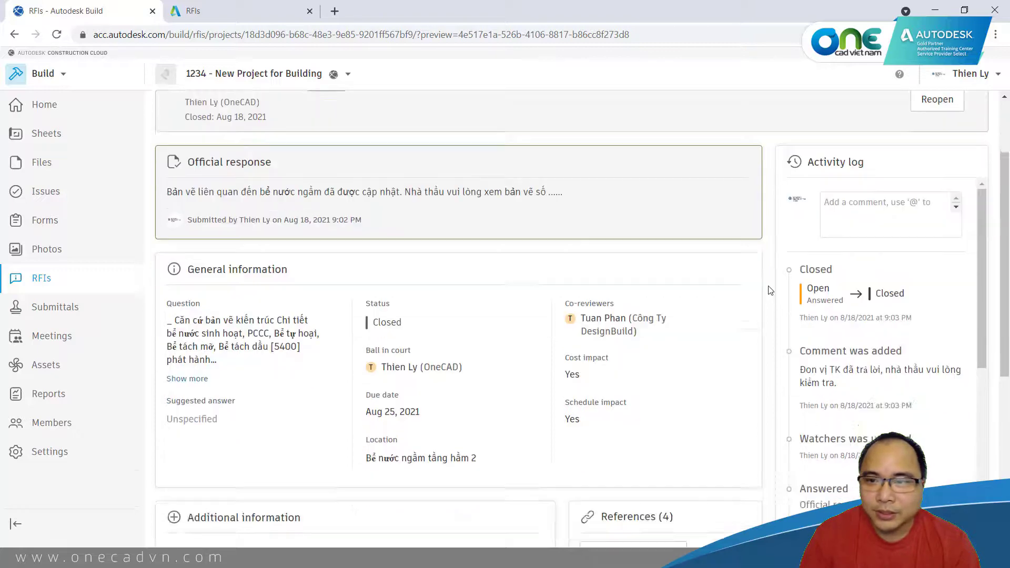
scroll(769, 289, up, 3)
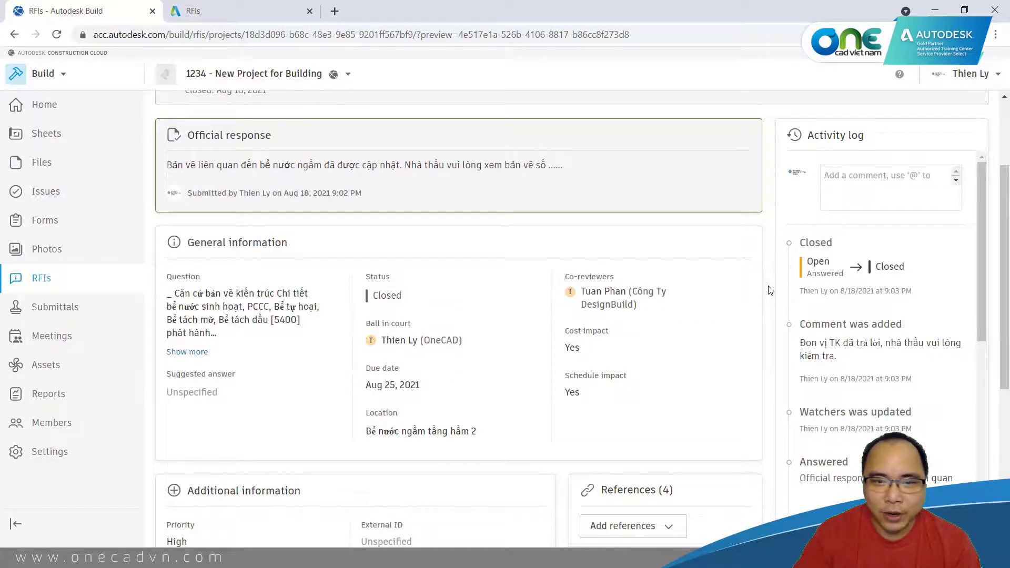
scroll(771, 299, up, 3)
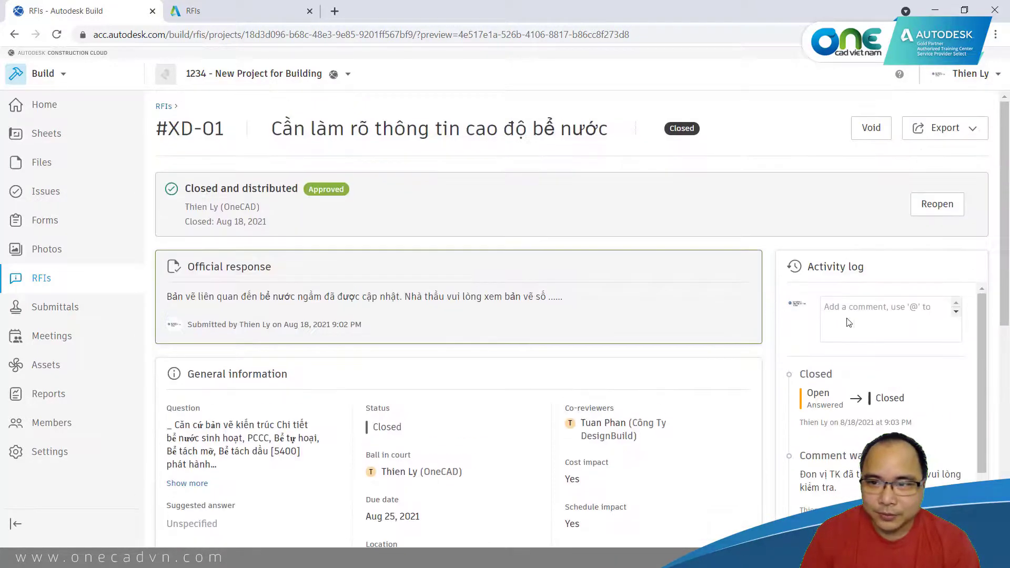
click(164, 106)
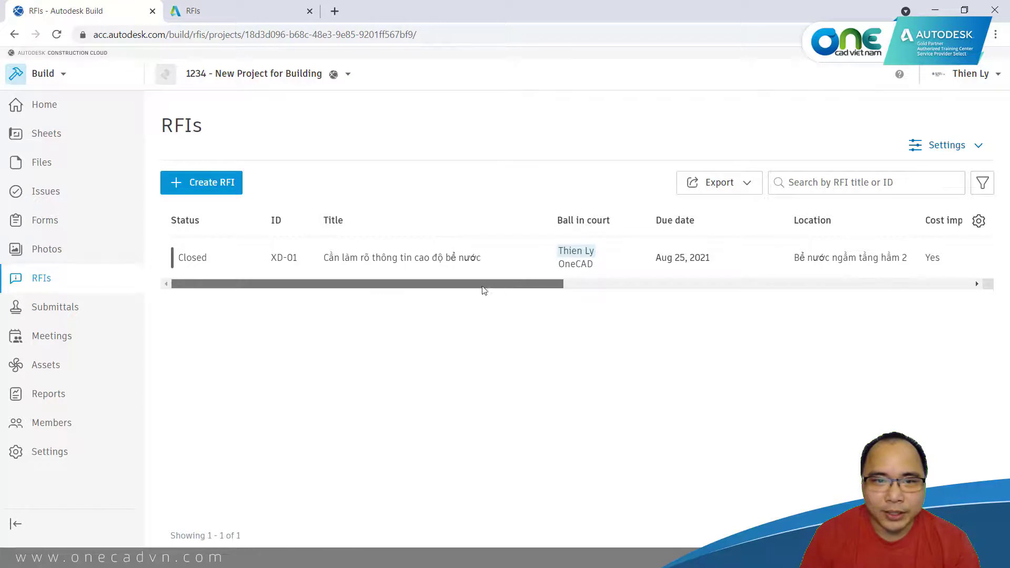
Look through the remaining columns of the RFI list and preview the references attached to XD-01
drag(429, 291, 632, 296)
mouse_move(677, 262)
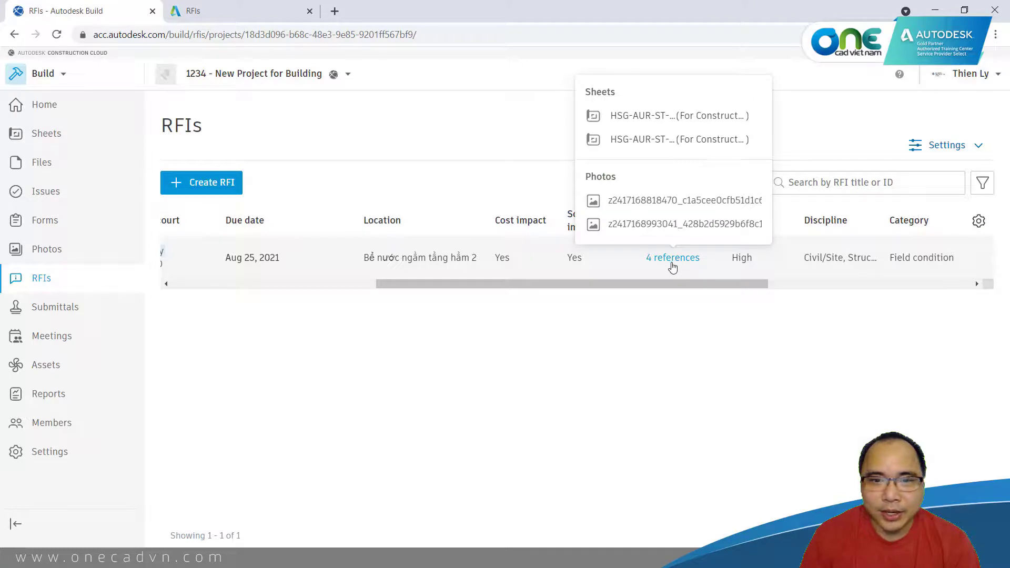
drag(661, 289, 333, 295)
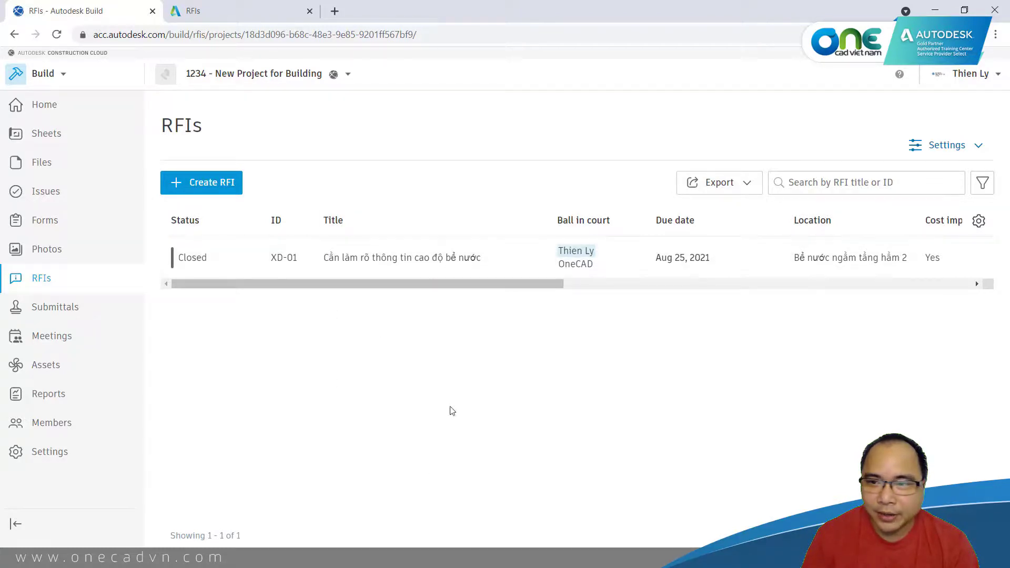
Examine the RFI list's filter criteria and its export format options without applying a filter or exporting
click(889, 181)
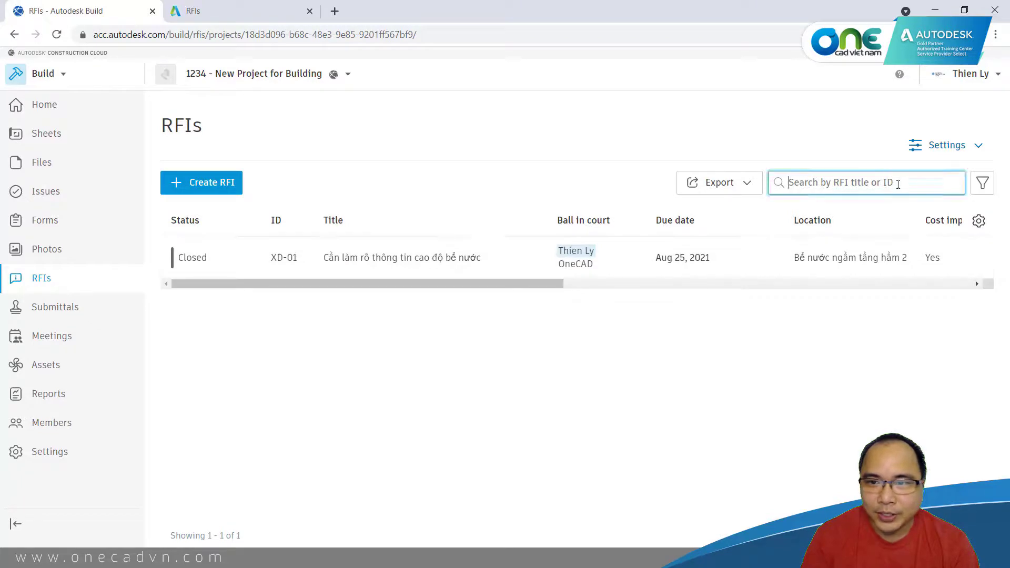
click(982, 183)
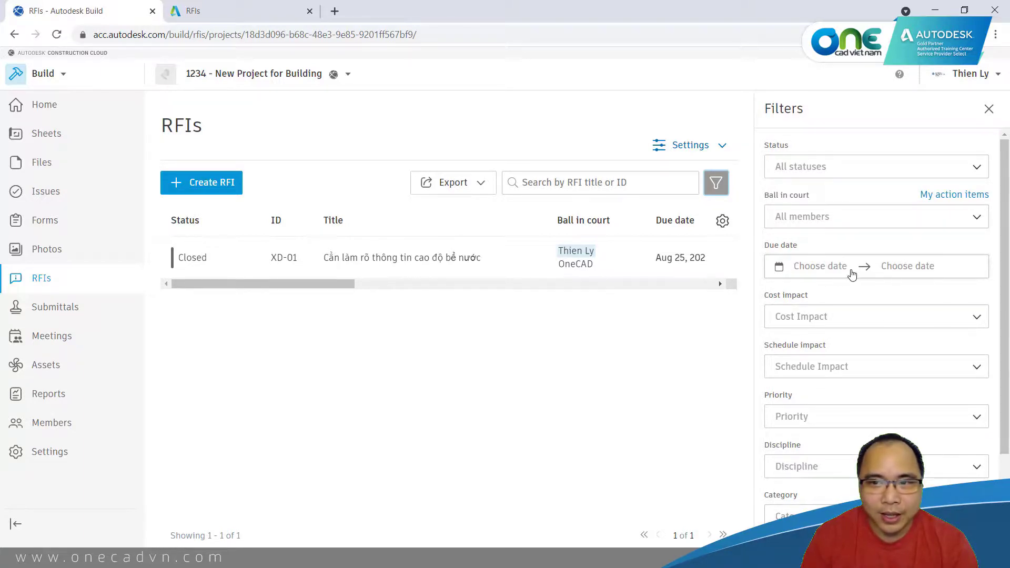
scroll(890, 311, down, 3)
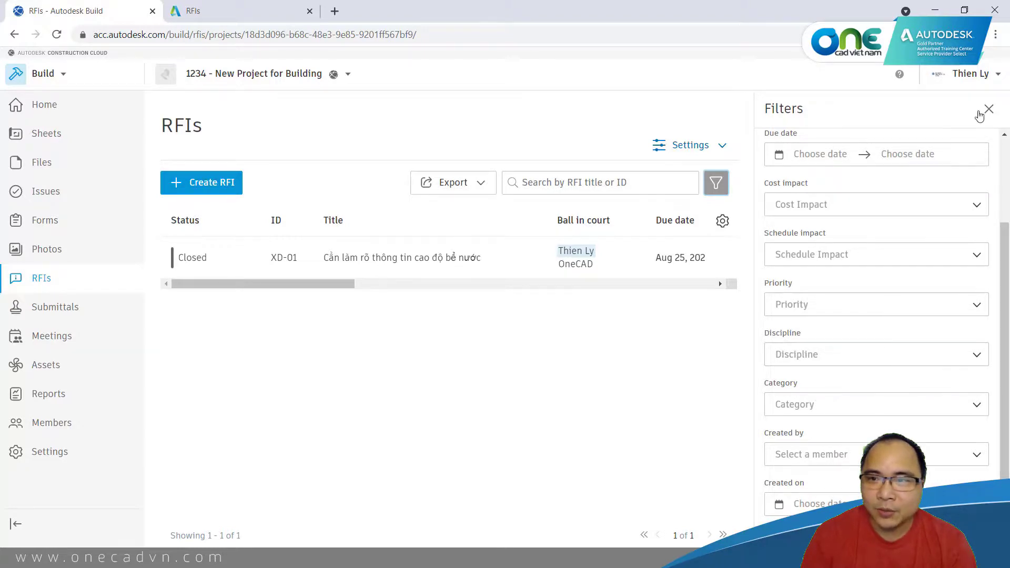
click(989, 109)
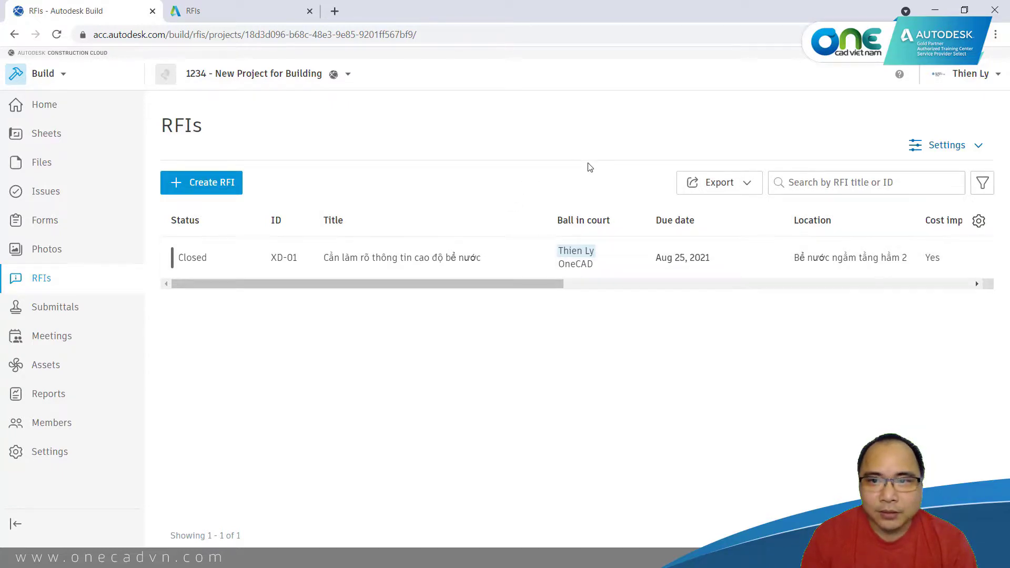
click(747, 187)
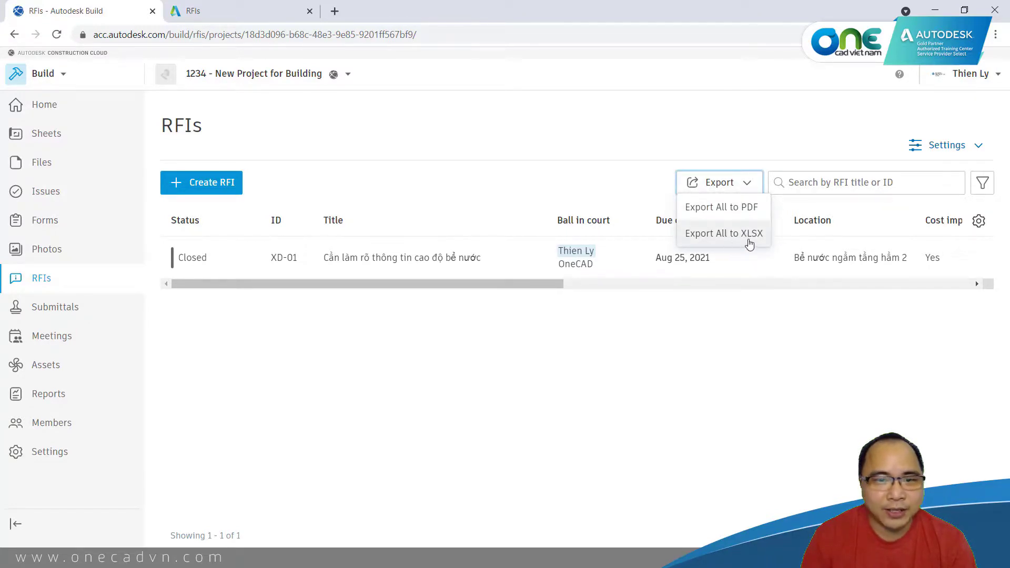
click(572, 141)
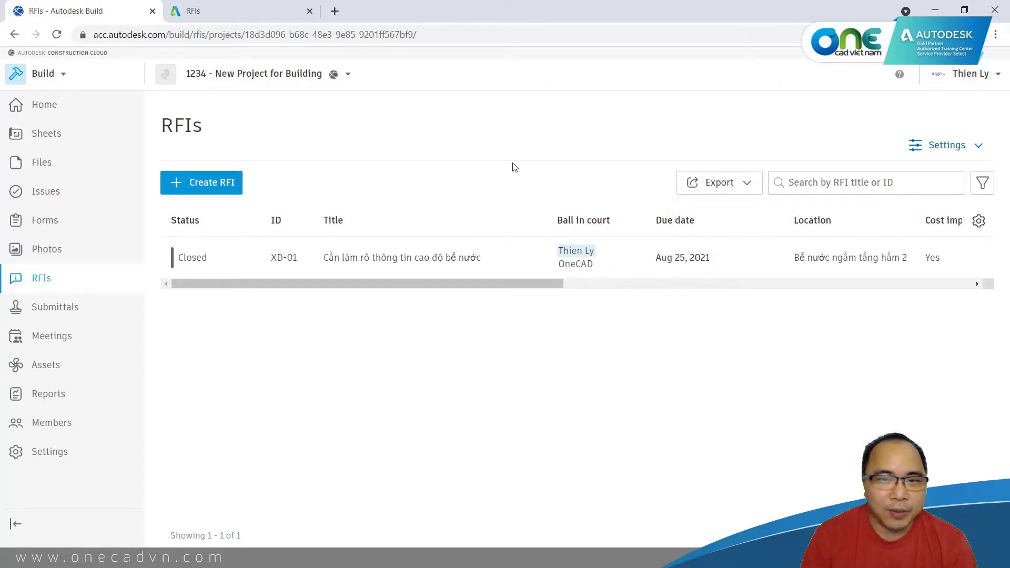